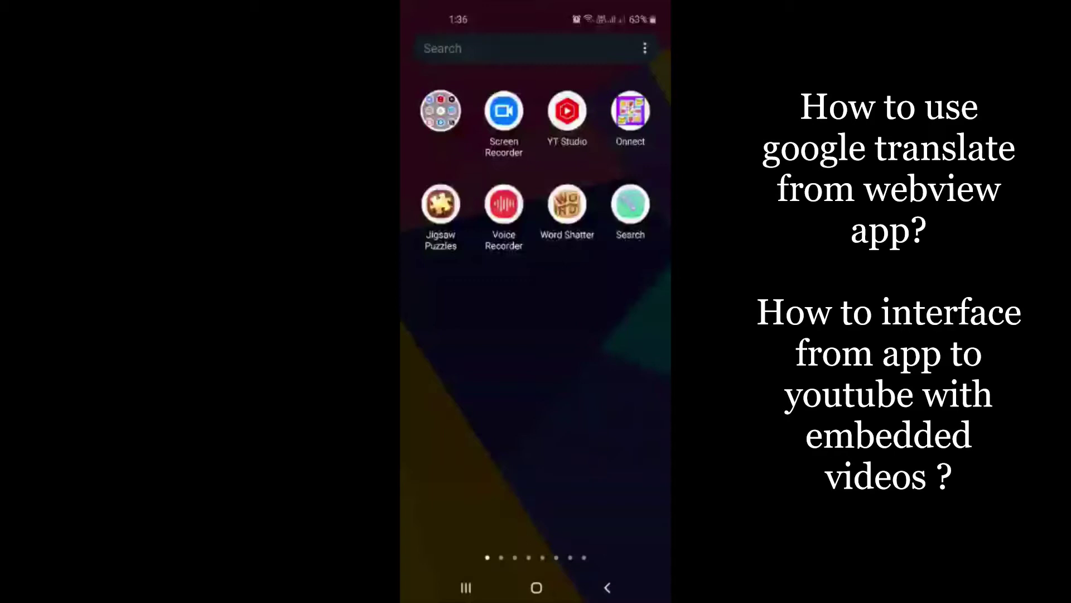
# - Open the home-screen app search listing recent searches like WhatsApp, YouTube and Chrome
pyautogui.click(443, 49)
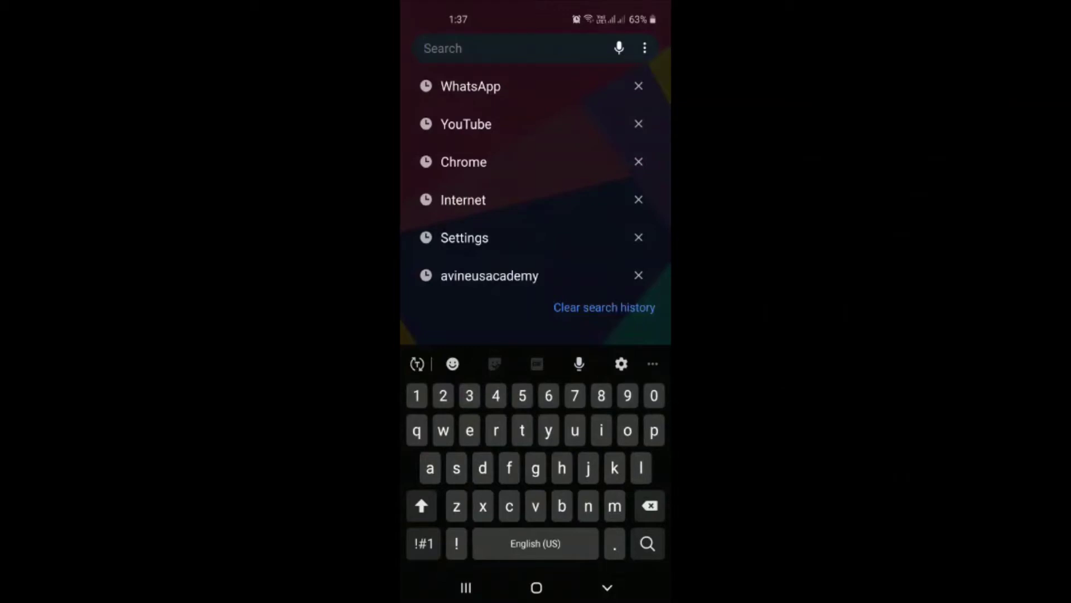
# - Find the installed avineusacademy listing in Play Store via 'pla' and 'av' searches, then return home
pyautogui.write('pla')
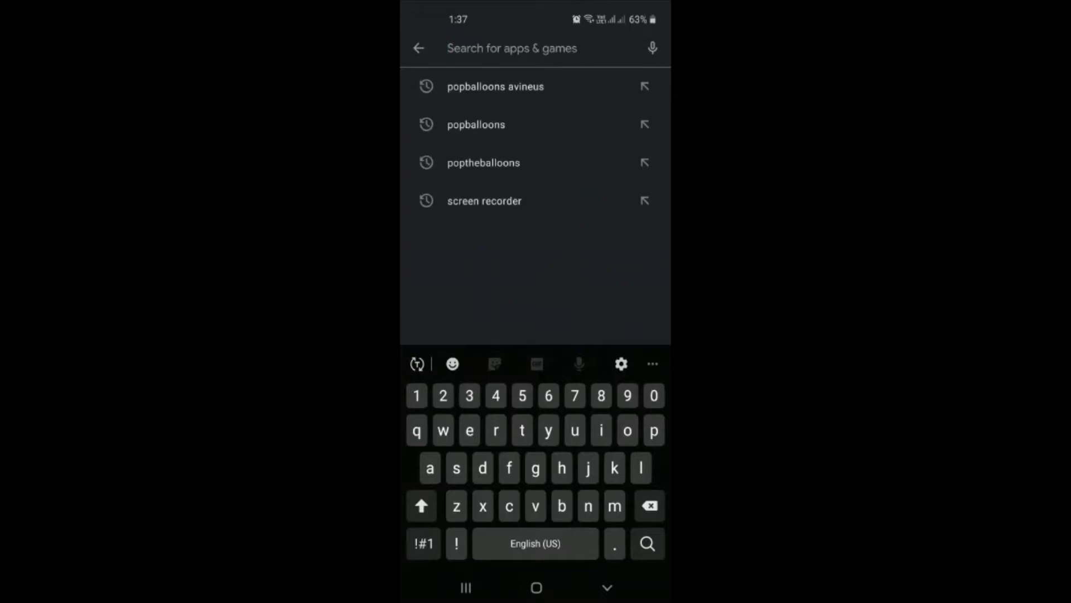
pyautogui.write('av')
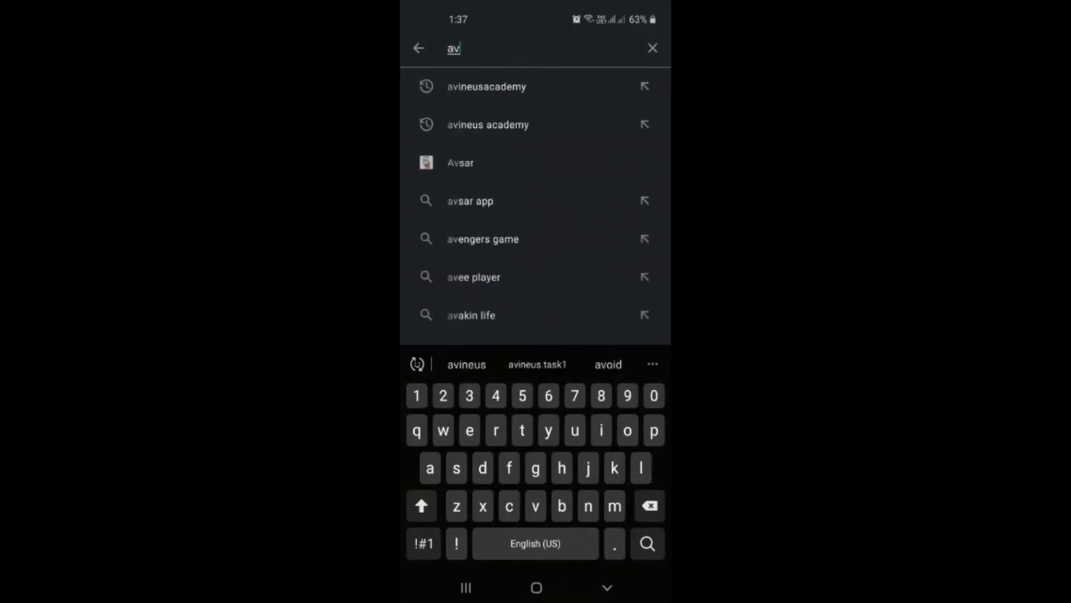
pyautogui.click(486, 86)
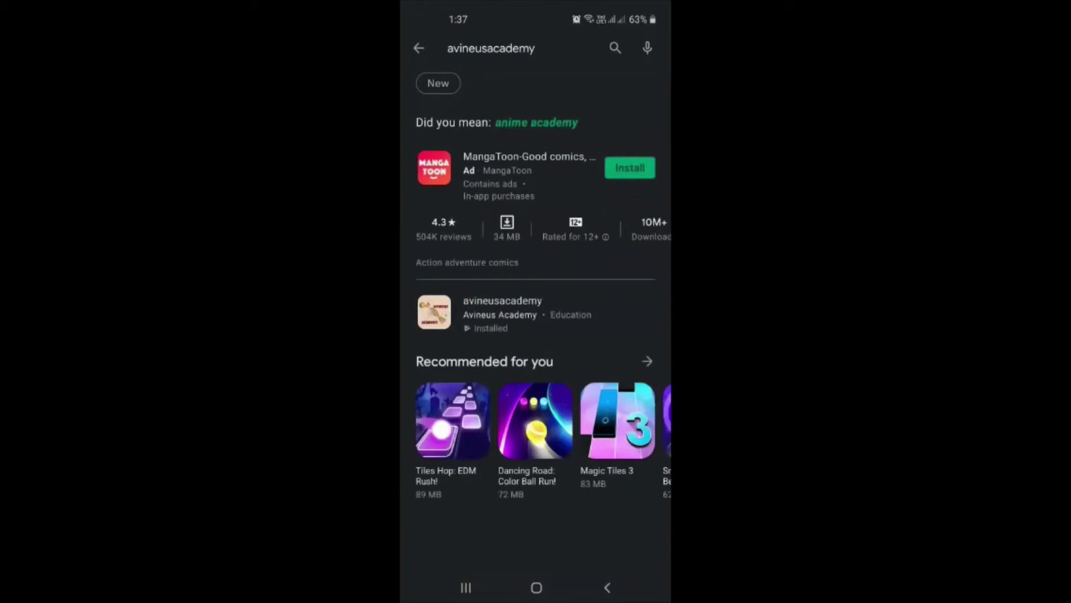
pyautogui.click(502, 312)
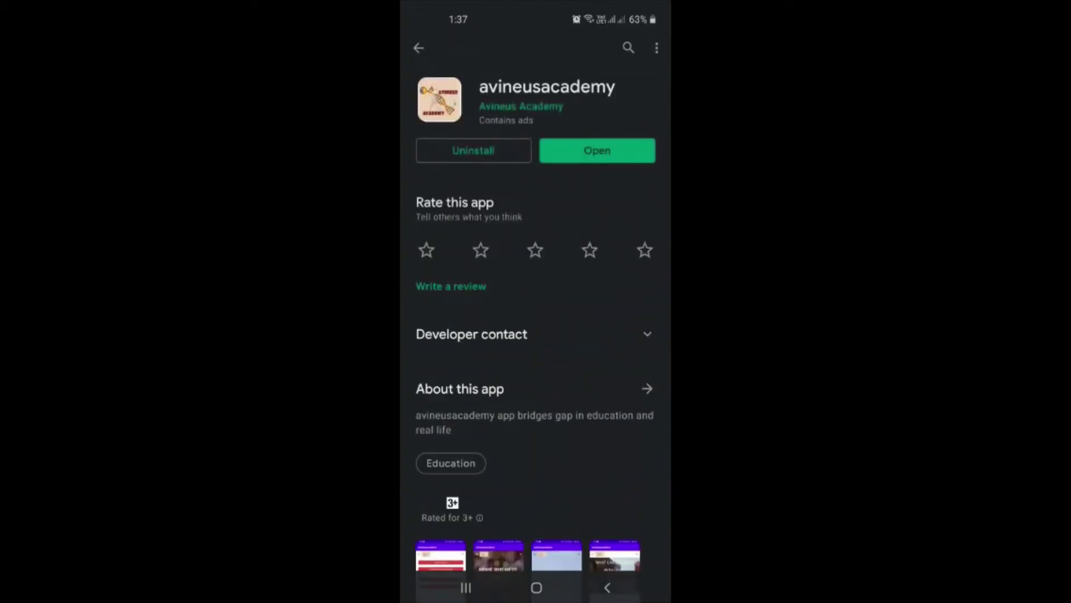
pyautogui.click(536, 587)
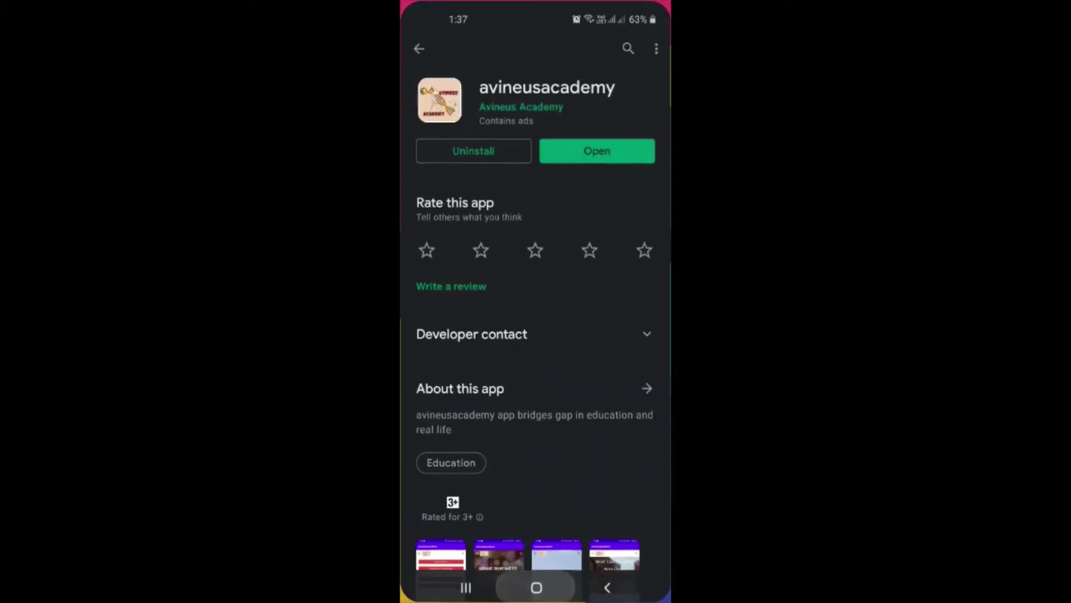
# - Launch avineusacademy from the app drawer by searching 'av'
pyautogui.moveTo(536, 418); pyautogui.dragTo(535, 195)
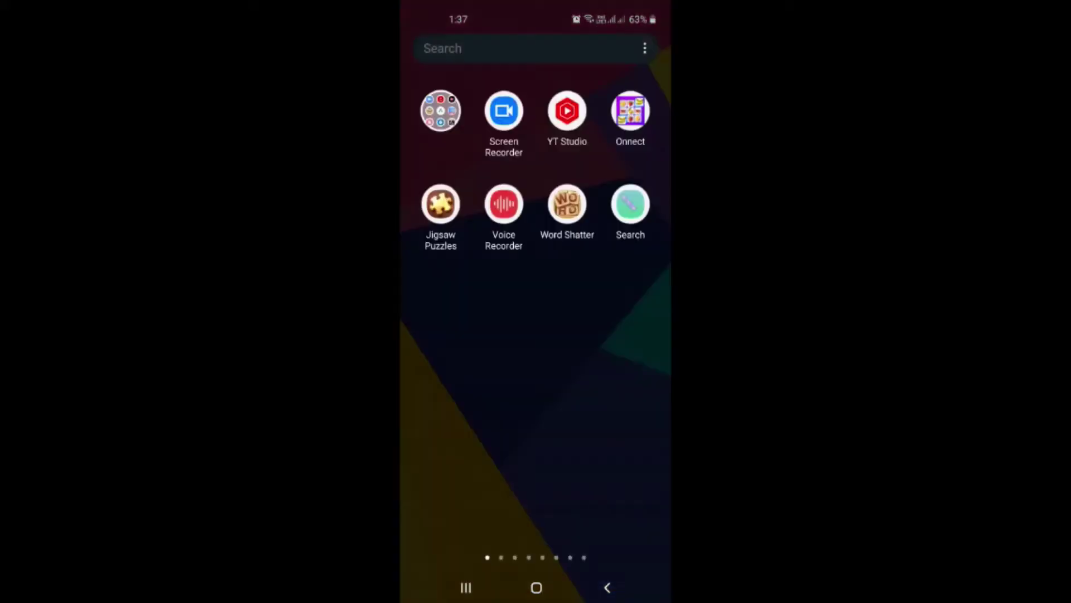
pyautogui.click(503, 48)
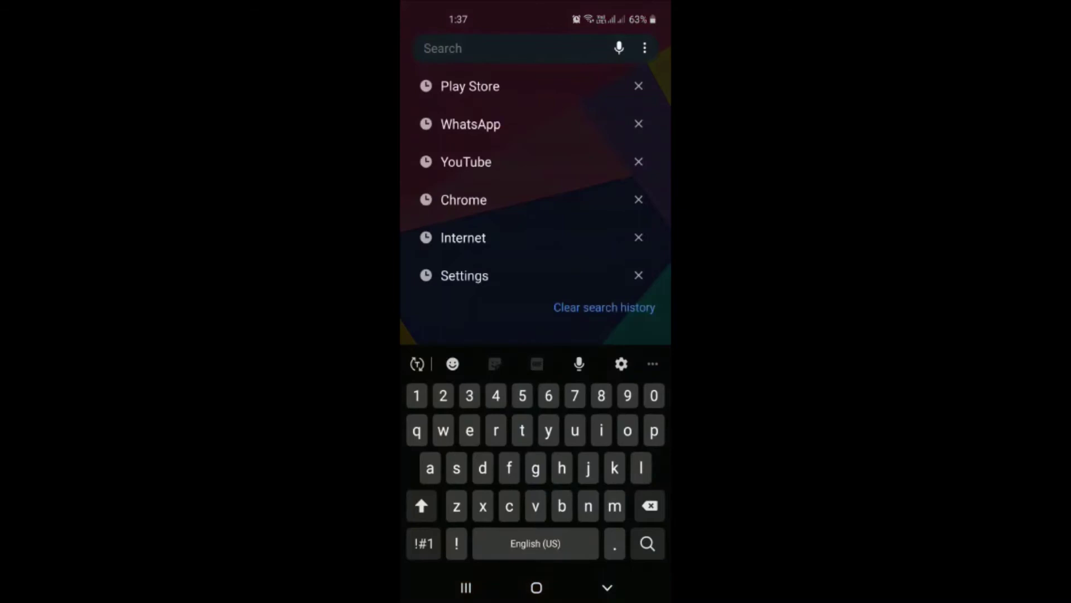
pyautogui.write('av')
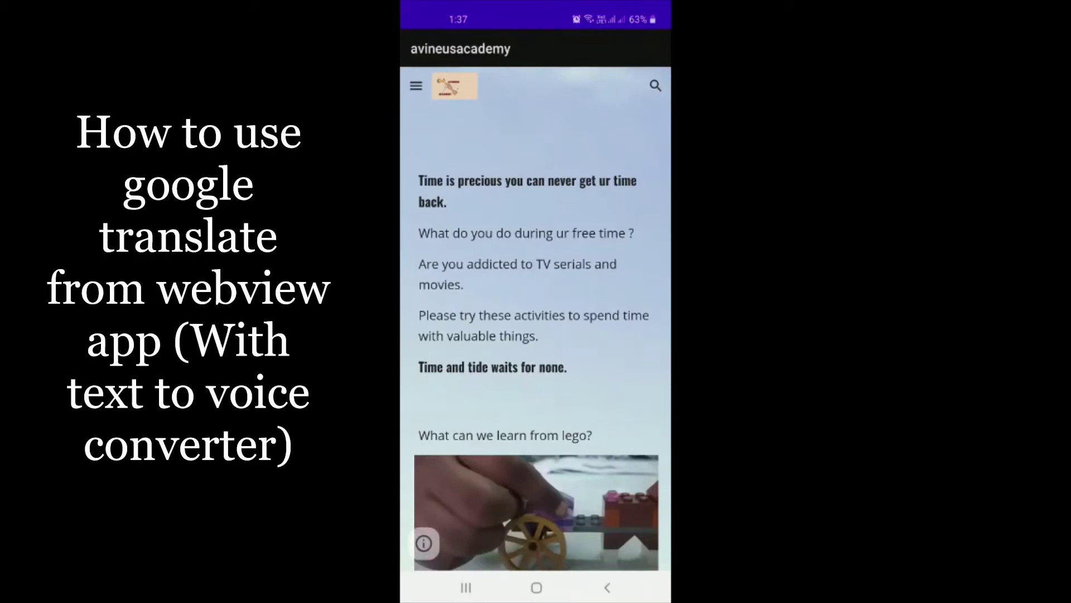
pyautogui.scroll(-2, 536, 318)
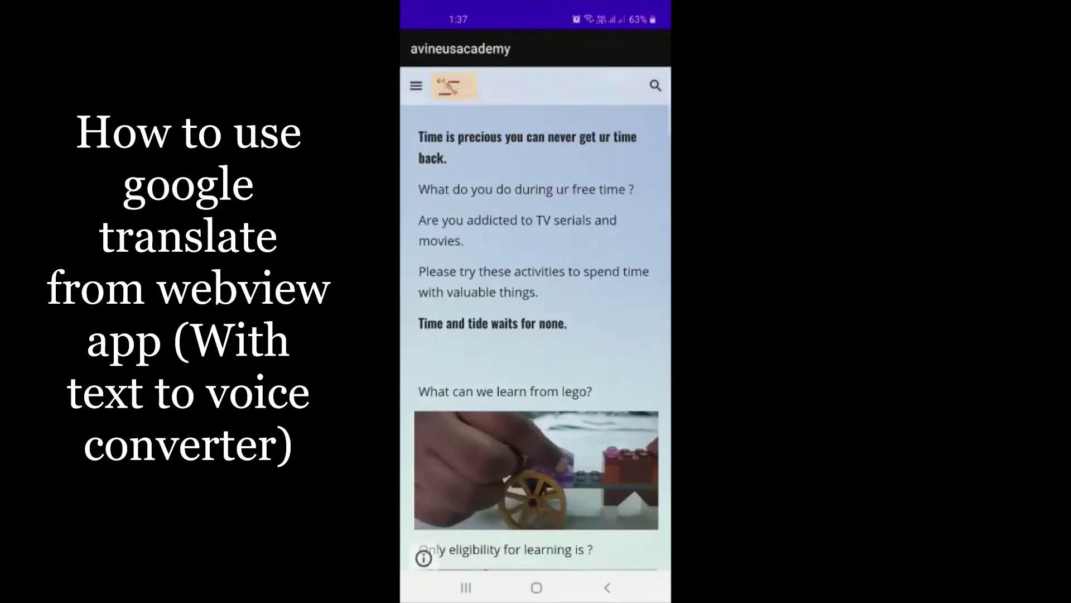
pyautogui.scroll(2, 535, 318)
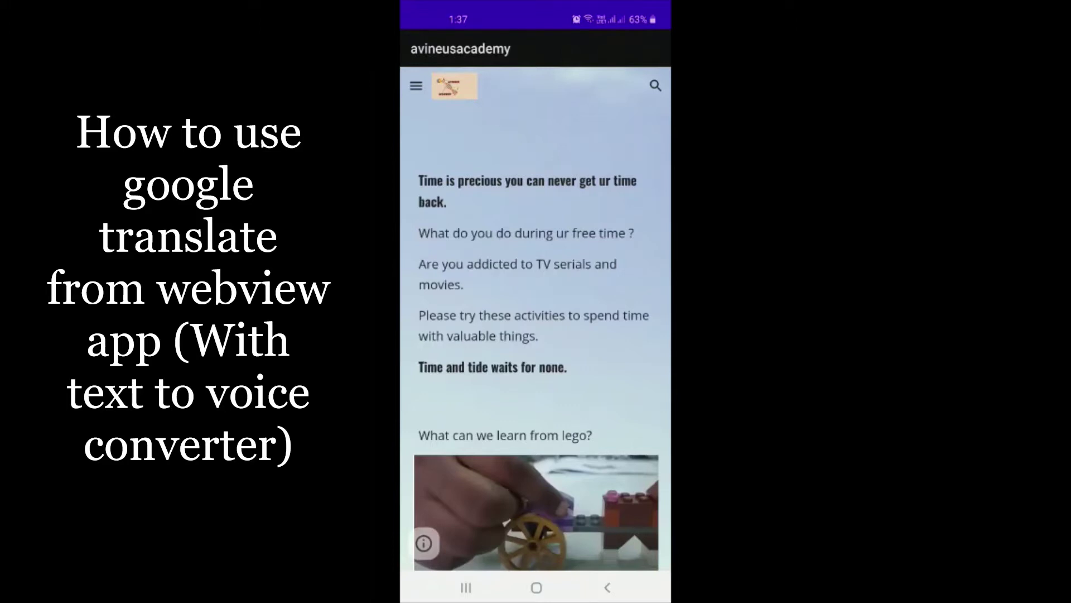
# - Select 'Time is precious' through 'with valuable things.' and show more text actions
pyautogui.click(431, 180)
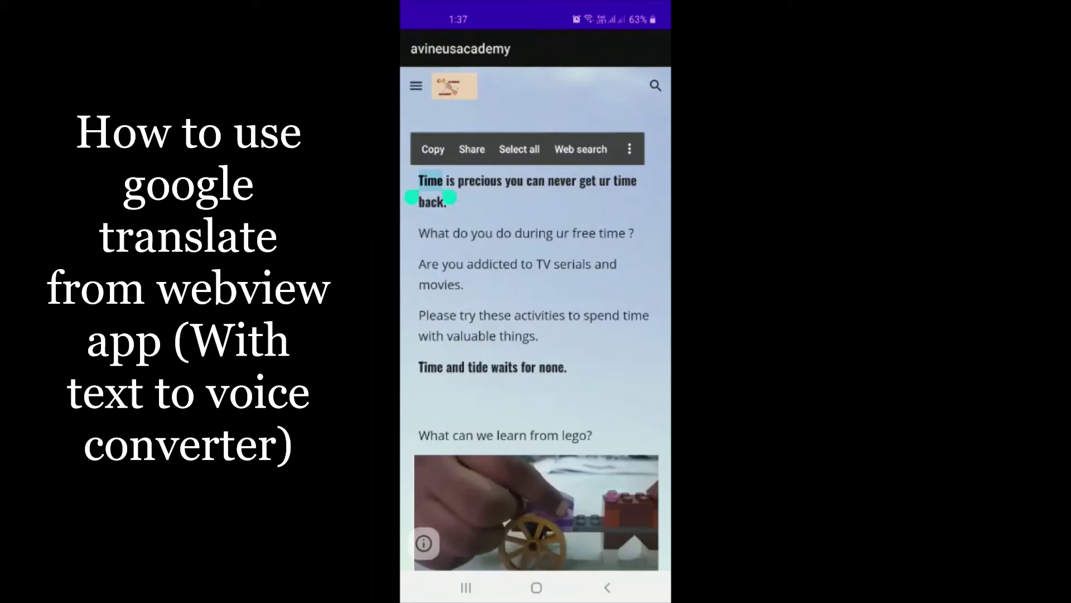
pyautogui.moveTo(450, 199)
pyautogui.mouseDown()
pyautogui.moveTo(565, 324)
pyautogui.moveTo(545, 349)
pyautogui.mouseUp()
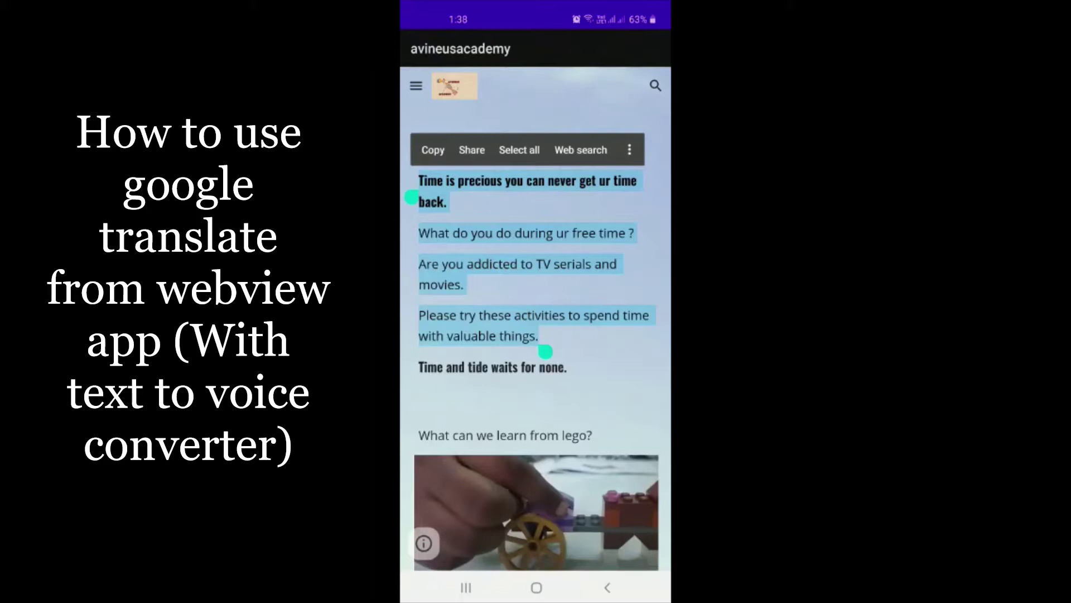
pyautogui.click(630, 149)
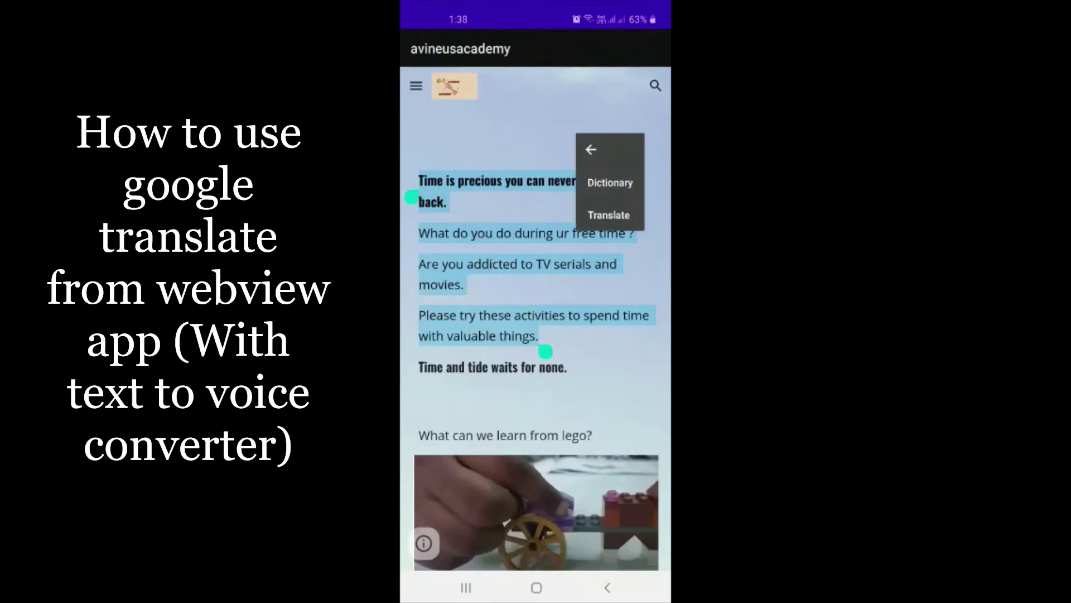
# - Translate the selection with Google Translate into Tamil and browse the target-language list
pyautogui.click(609, 215)
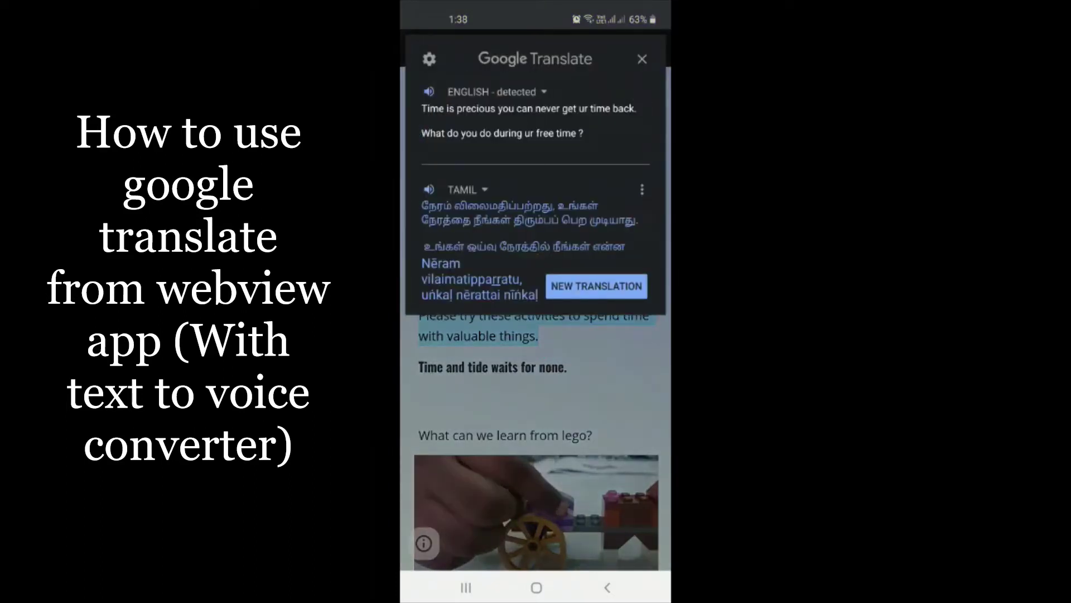
pyautogui.click(466, 189)
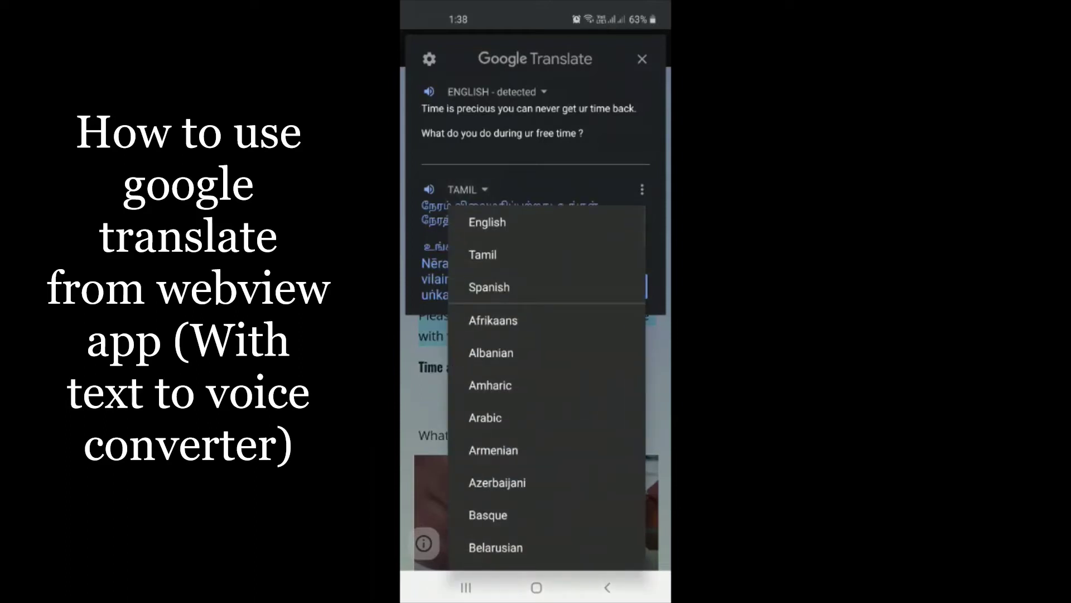
pyautogui.scroll(-5, 546, 369)
pyautogui.scroll(-2, 546, 368)
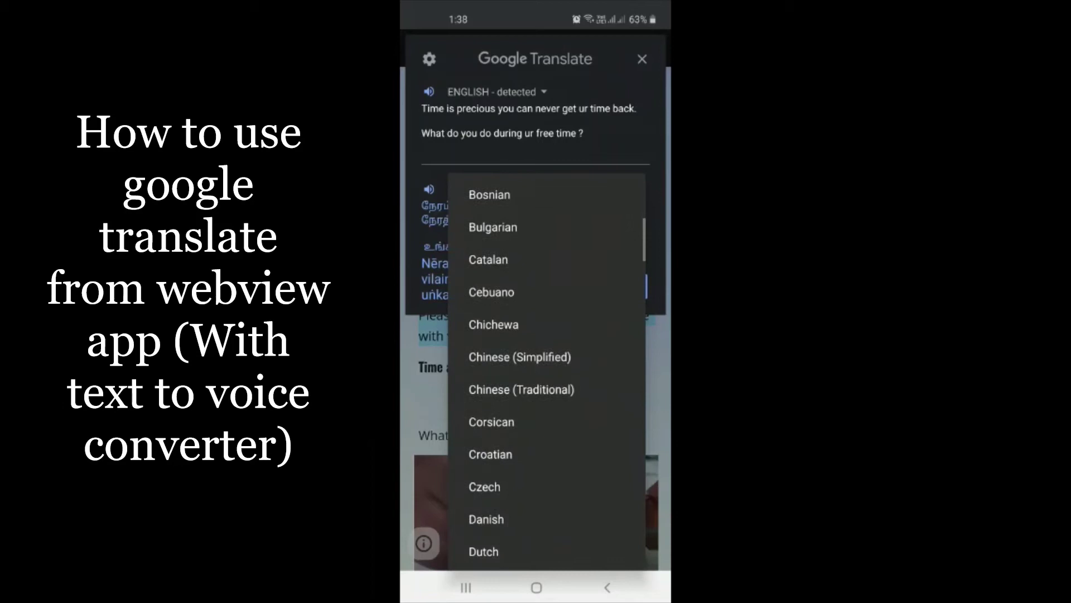
pyautogui.scroll(3, 547, 368)
pyautogui.scroll(3, 547, 368)
pyautogui.scroll(-1, 547, 368)
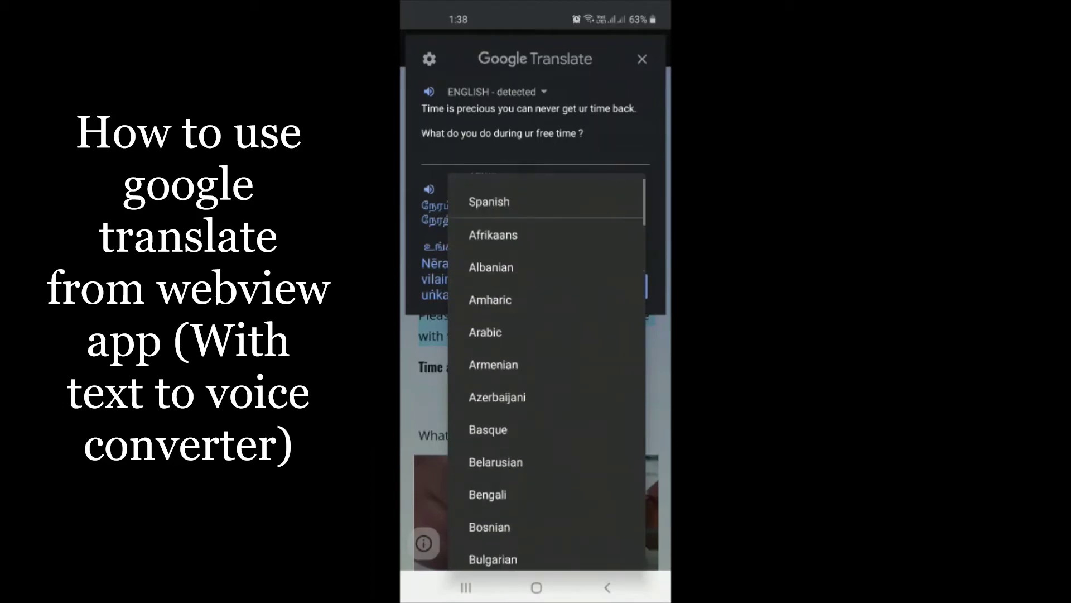
pyautogui.scroll(-2, 547, 368)
pyautogui.scroll(-5, 546, 368)
pyautogui.scroll(-1, 546, 369)
pyautogui.scroll(-3, 547, 369)
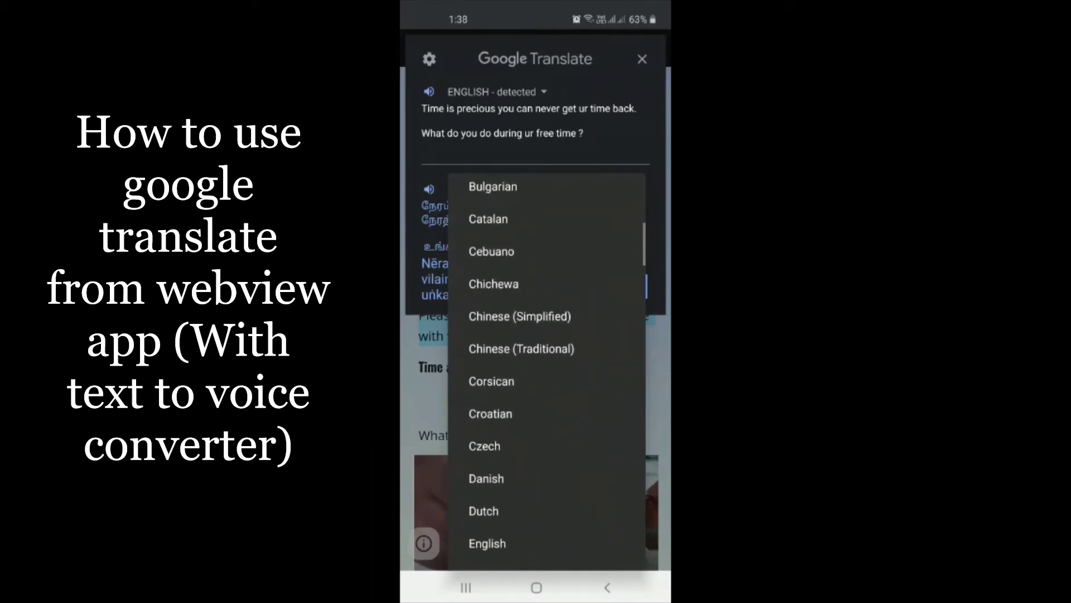
pyautogui.scroll(-2, 546, 369)
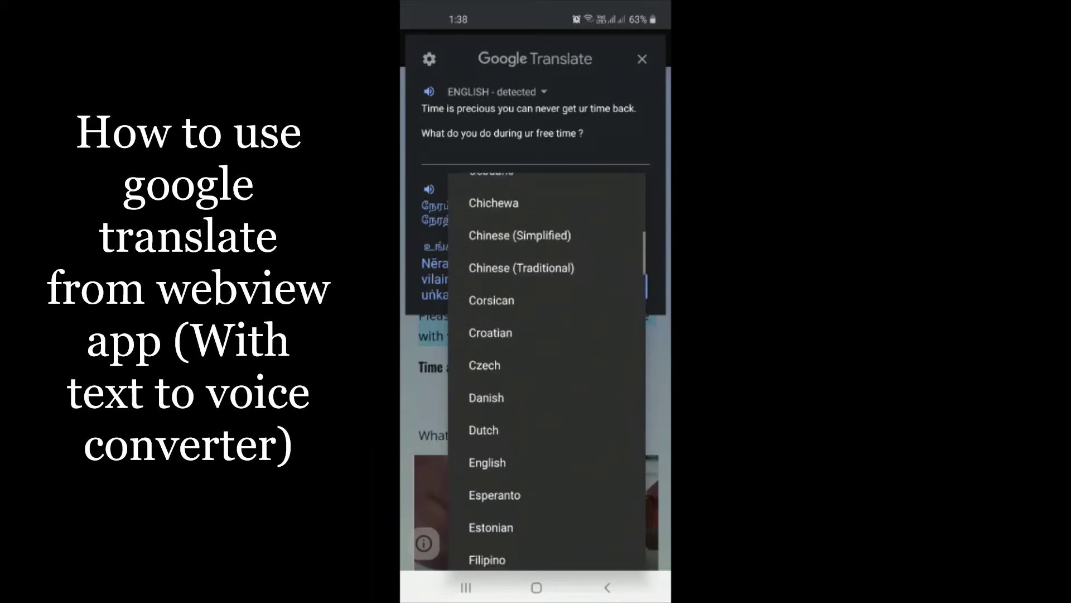
pyautogui.scroll(-4, 547, 369)
pyautogui.scroll(-1, 547, 368)
pyautogui.scroll(-2, 547, 368)
pyautogui.scroll(4, 547, 368)
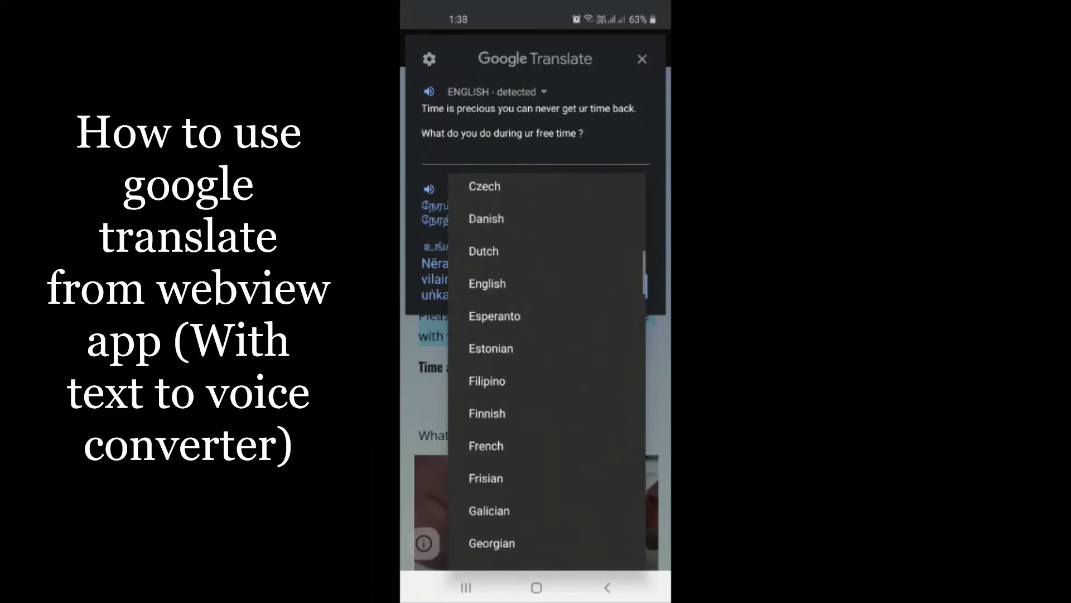
pyautogui.scroll(10, 547, 368)
pyautogui.scroll(-7, 547, 368)
pyautogui.scroll(-6, 547, 369)
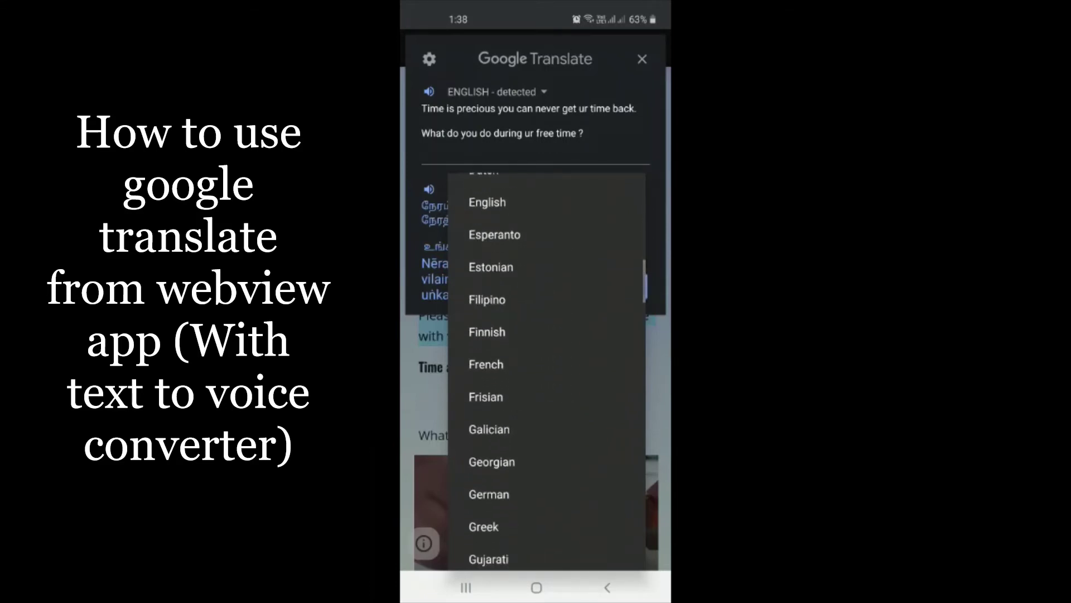
pyautogui.scroll(-4, 547, 368)
pyautogui.scroll(-3, 547, 368)
pyautogui.scroll(-2, 547, 369)
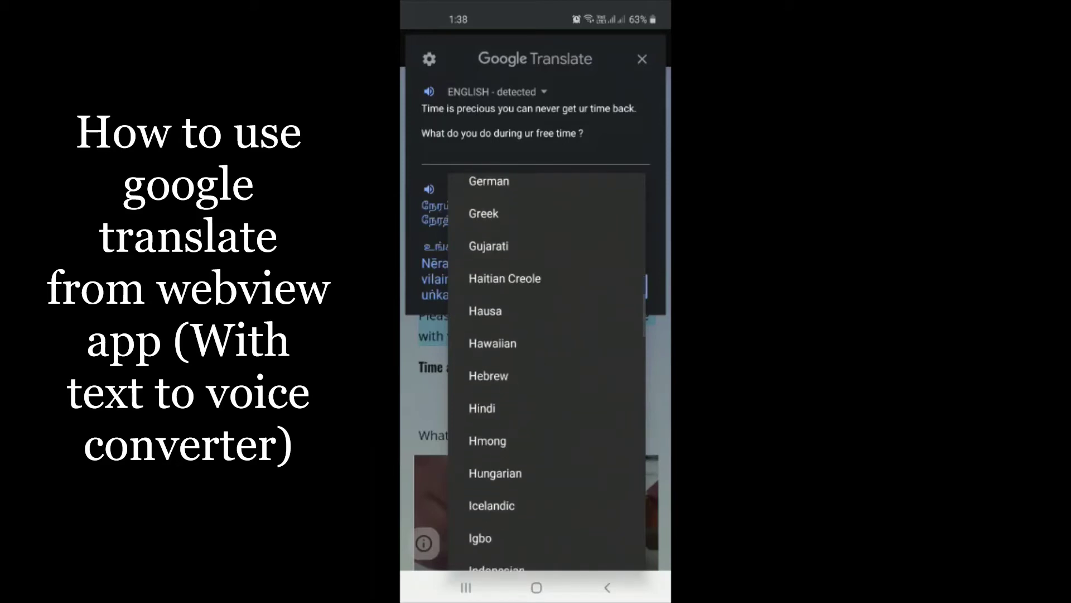
# - Keep Tamil, play and stop the English audio, then play the Tamil translation aloud
pyautogui.press('Escape')
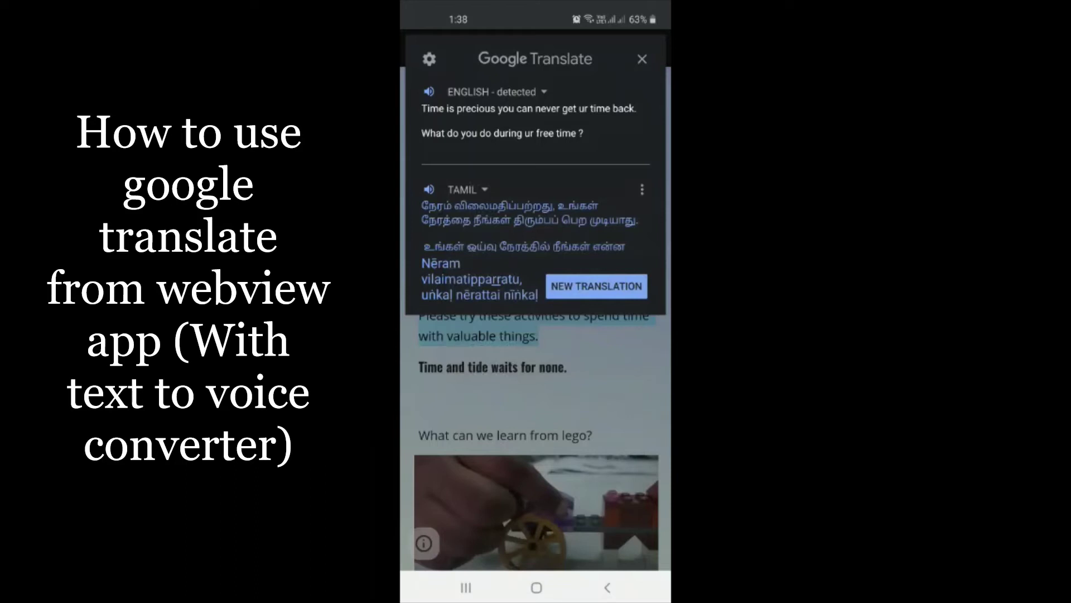
pyautogui.click(429, 92)
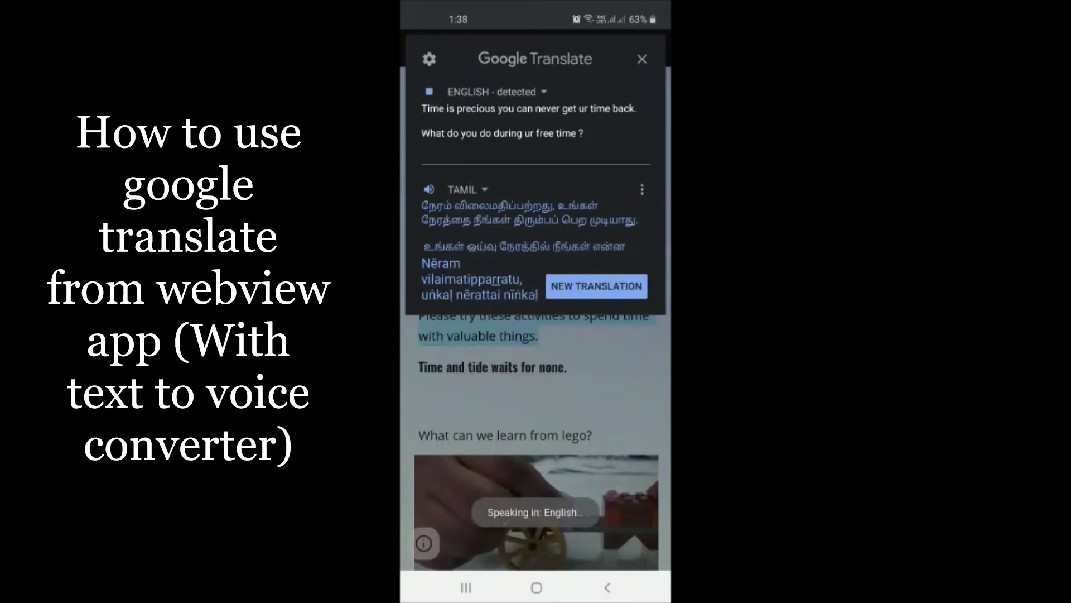
pyautogui.click(429, 91)
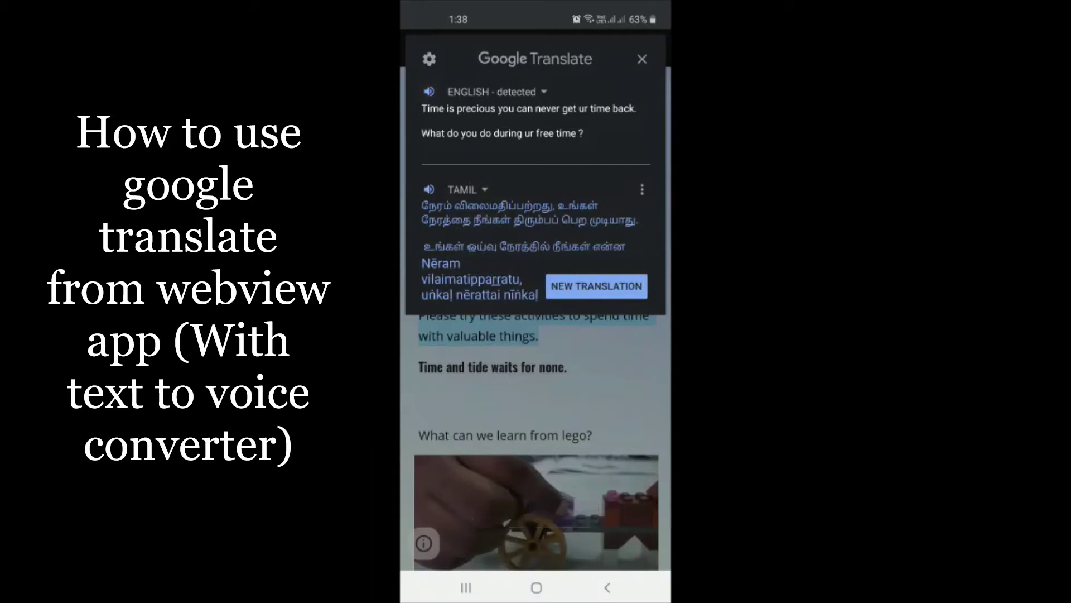
pyautogui.click(429, 189)
# - Switch the target language from Tamil to Gujarati and hear it spoken
pyautogui.click(429, 189)
pyautogui.click(466, 189)
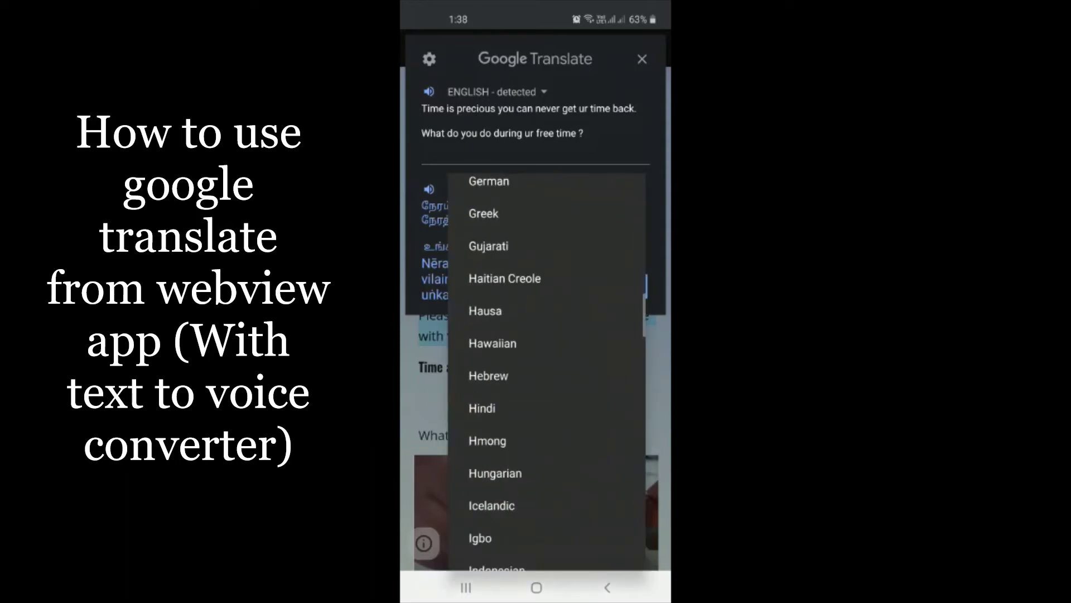
pyautogui.scroll(-2, 546, 368)
pyautogui.scroll(1, 547, 368)
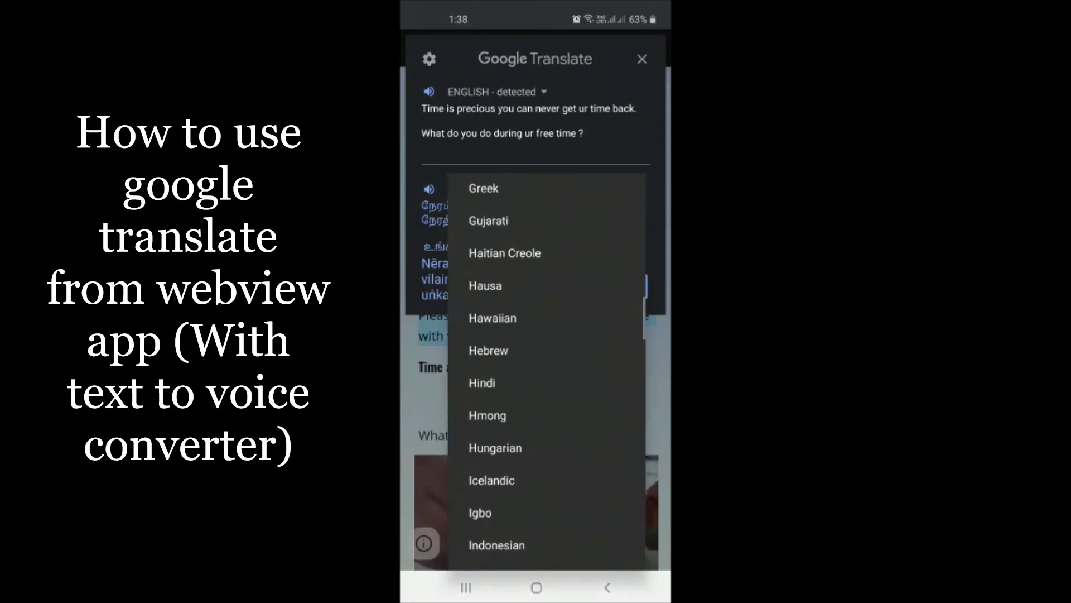
pyautogui.click(483, 380)
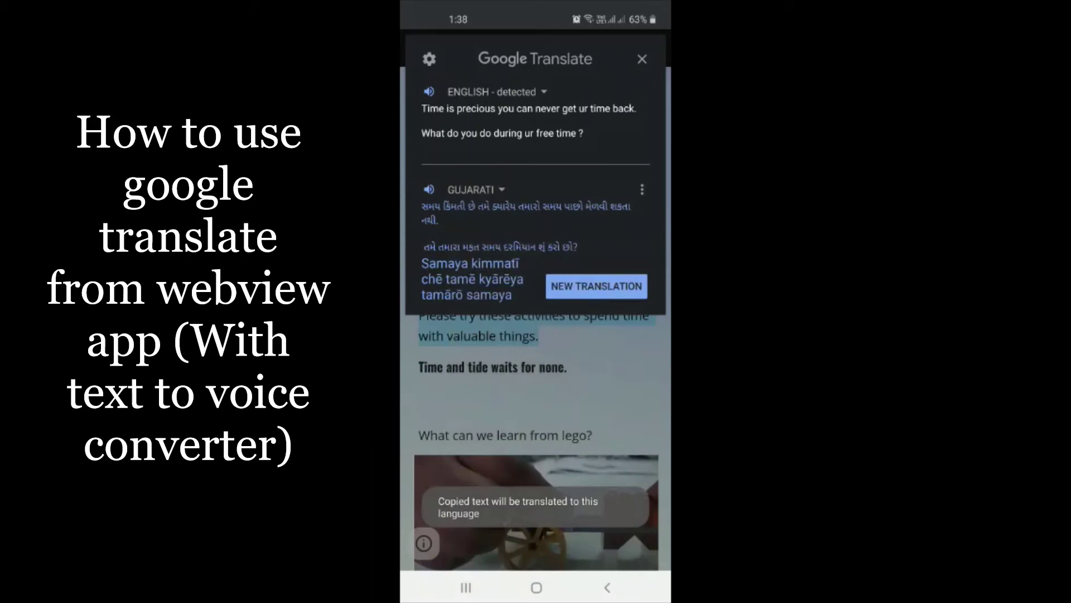
pyautogui.click(430, 189)
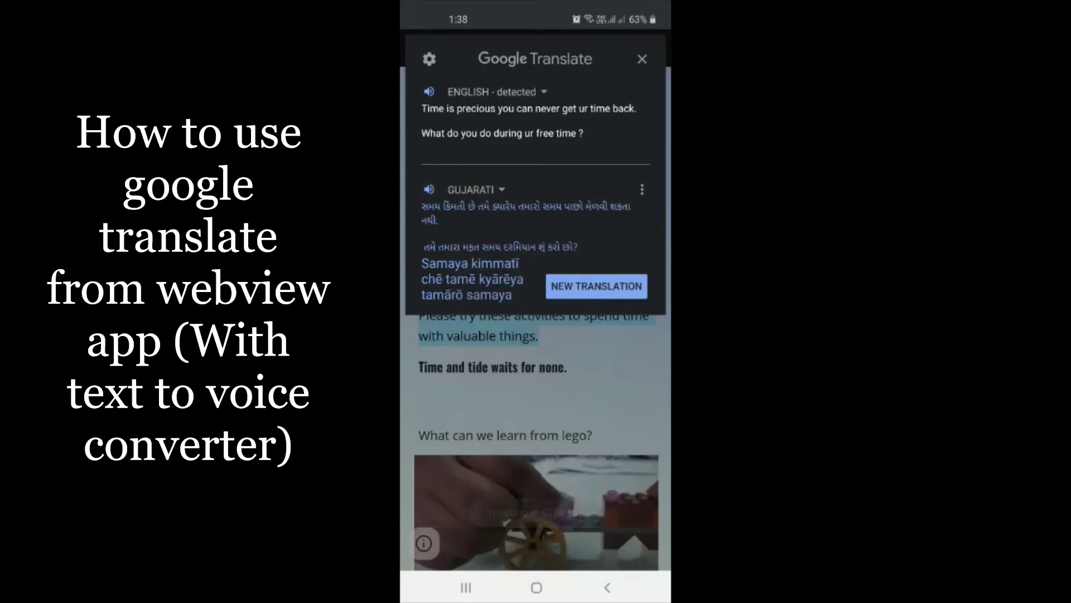
# - Browse the language list again, keep Gujarati, and close the translator back to the page
pyautogui.click(474, 189)
pyautogui.scroll(-5, 547, 368)
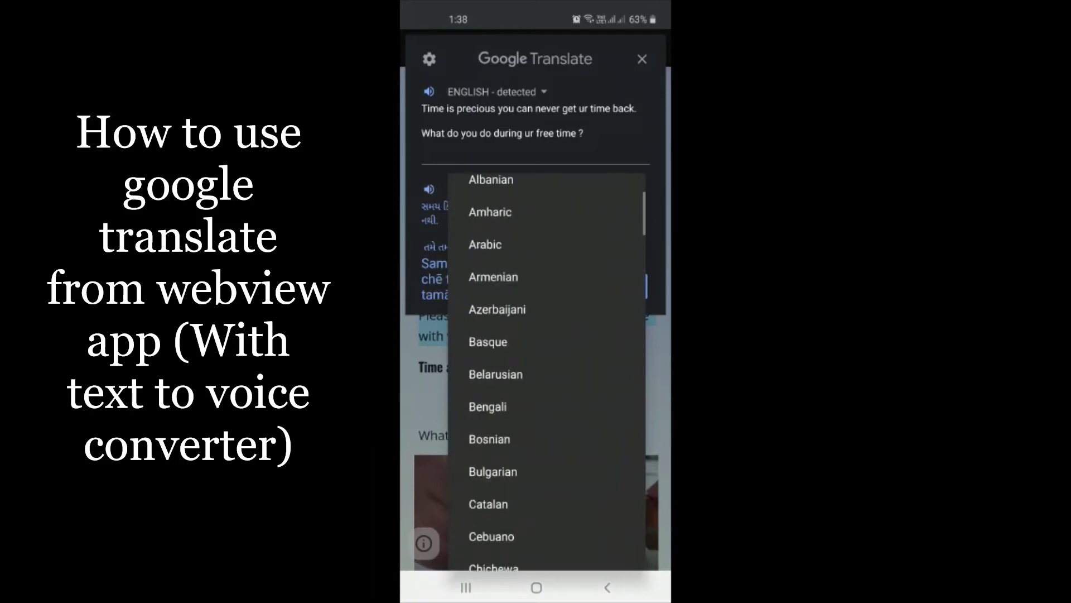
pyautogui.scroll(-3, 547, 368)
pyautogui.scroll(-2, 547, 368)
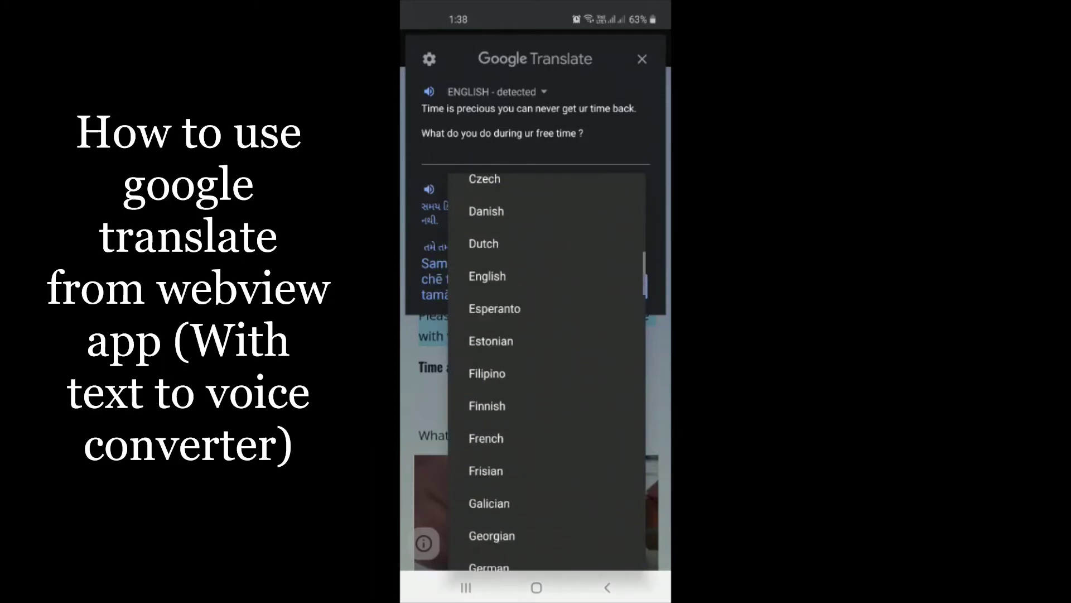
pyautogui.scroll(-3, 547, 369)
pyautogui.scroll(5, 547, 368)
pyautogui.scroll(10, 547, 369)
pyautogui.scroll(2, 547, 368)
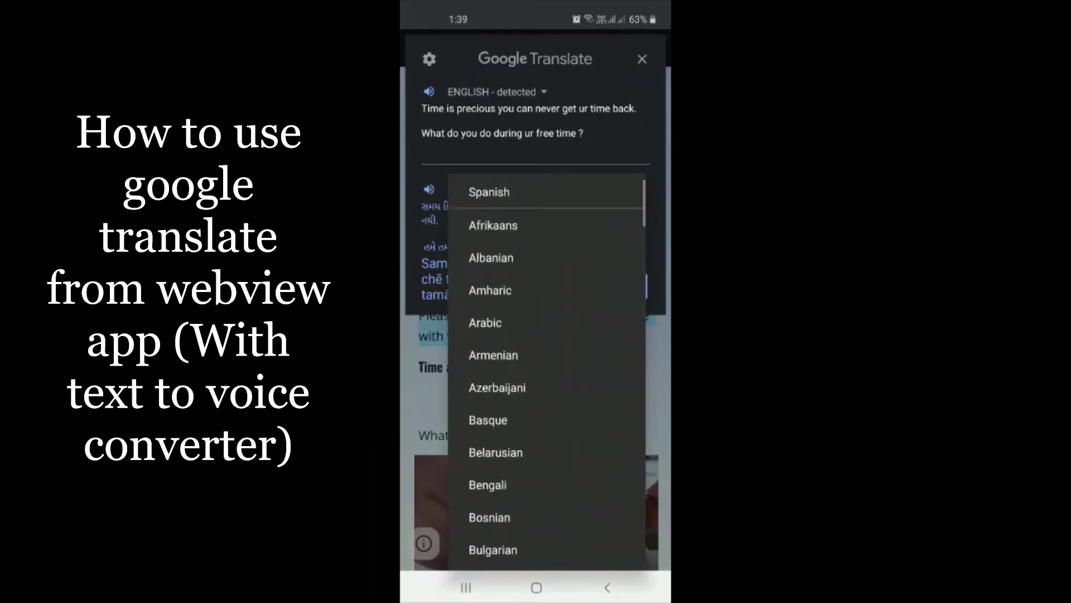
pyautogui.press('Escape')
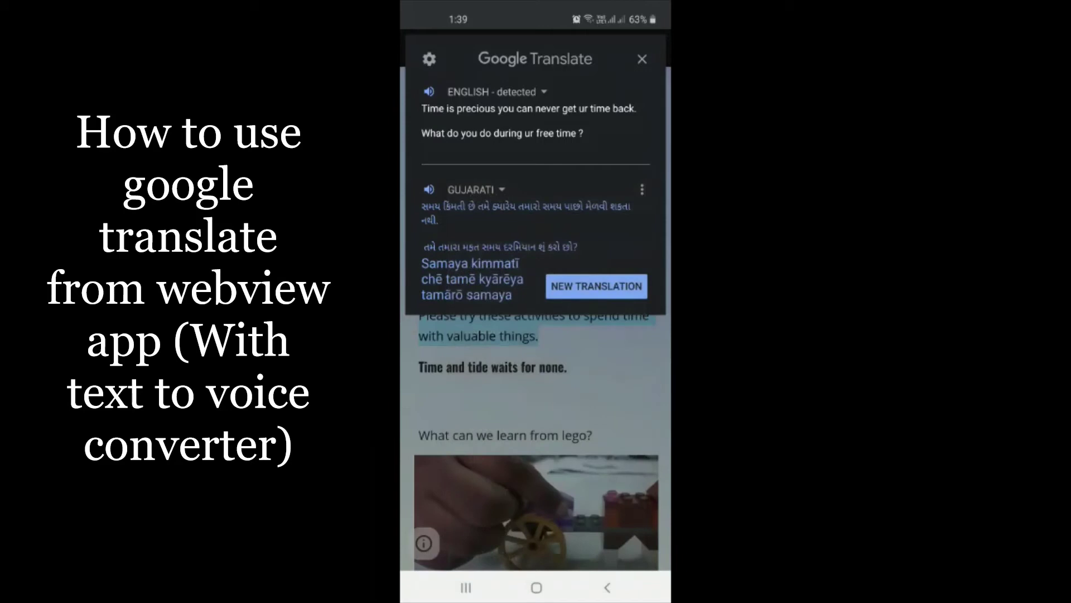
pyautogui.press('Escape')
pyautogui.press('Escape')
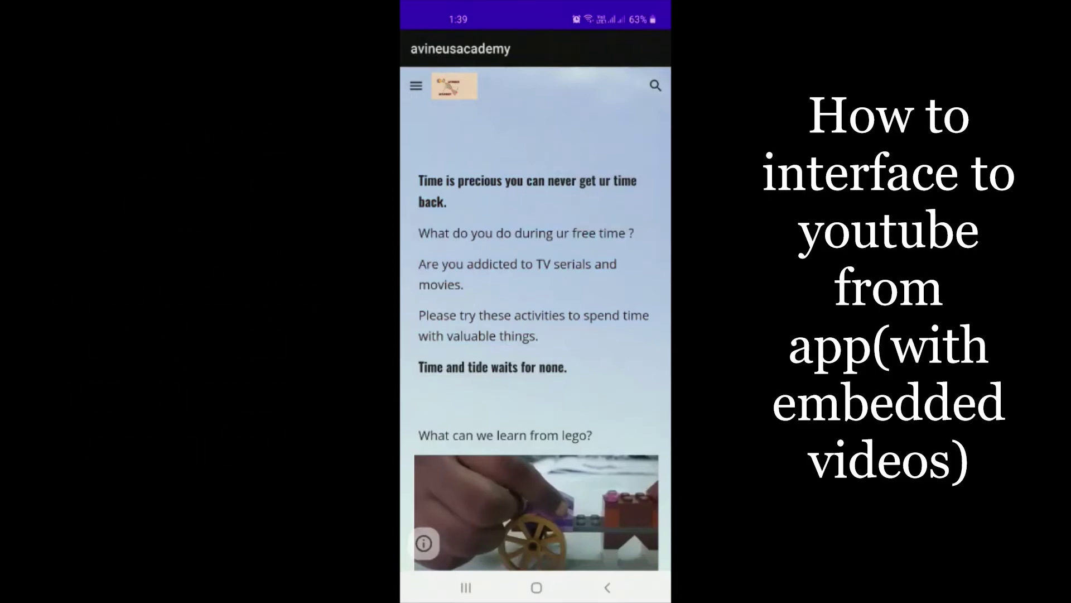
# - Browse the site menu and open the '10hr learning with avineus academy' page
pyautogui.click(416, 85)
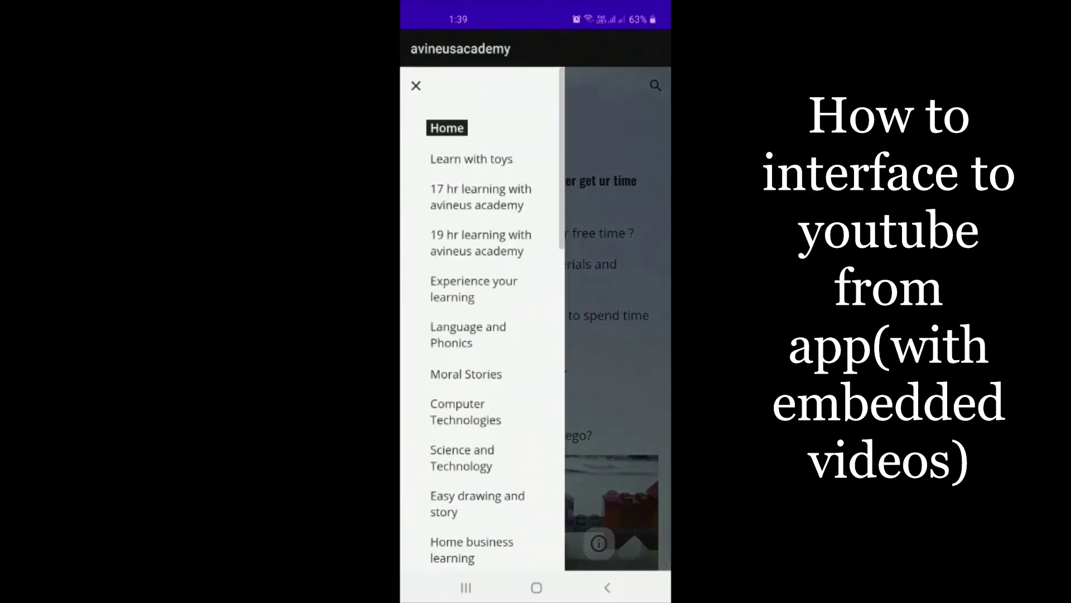
pyautogui.scroll(-5, 480, 318)
pyautogui.scroll(-4, 480, 318)
pyautogui.scroll(-6, 480, 318)
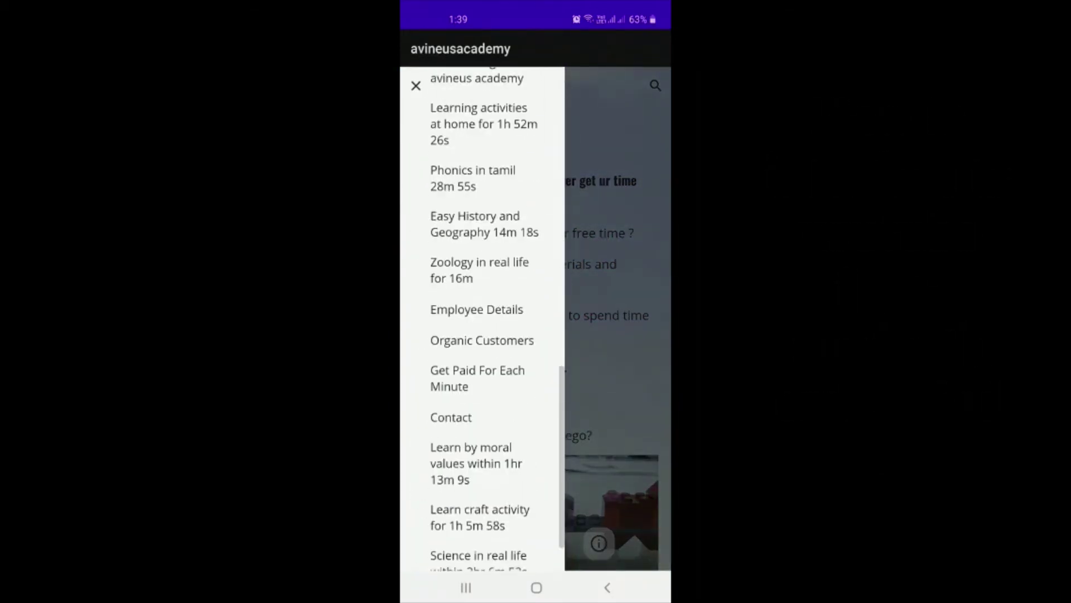
pyautogui.scroll(1, 480, 318)
pyautogui.scroll(10, 480, 318)
pyautogui.scroll(2, 480, 318)
pyautogui.scroll(4, 479, 318)
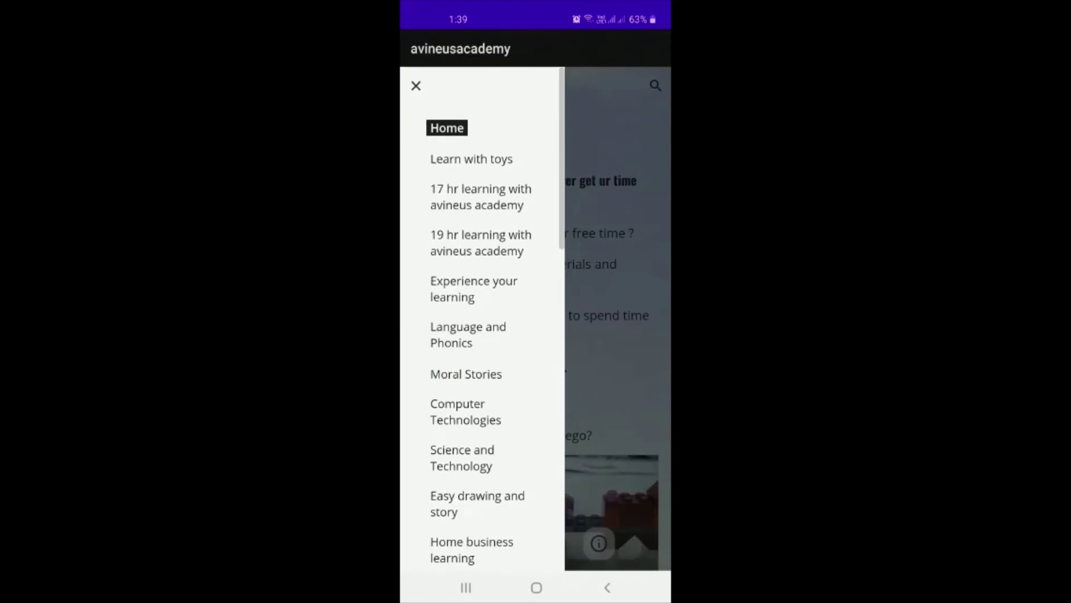
pyautogui.scroll(-2, 480, 318)
pyautogui.scroll(-5, 480, 318)
pyautogui.scroll(-5, 480, 318)
pyautogui.scroll(-1, 480, 318)
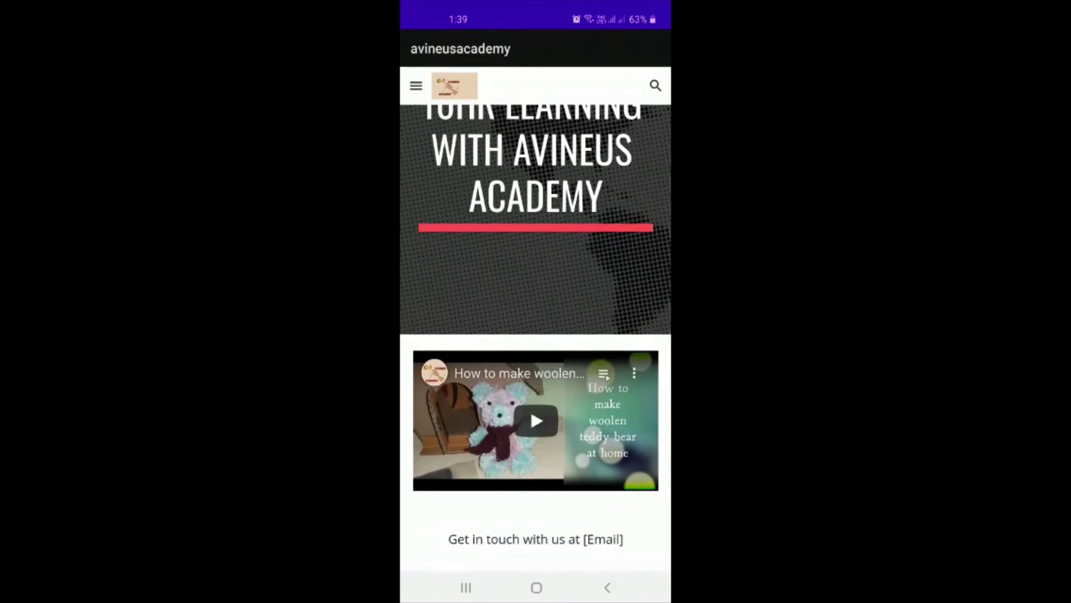
# - Play the teddy bear video, skip to 4:50, and bring up the player options
pyautogui.click(535, 420)
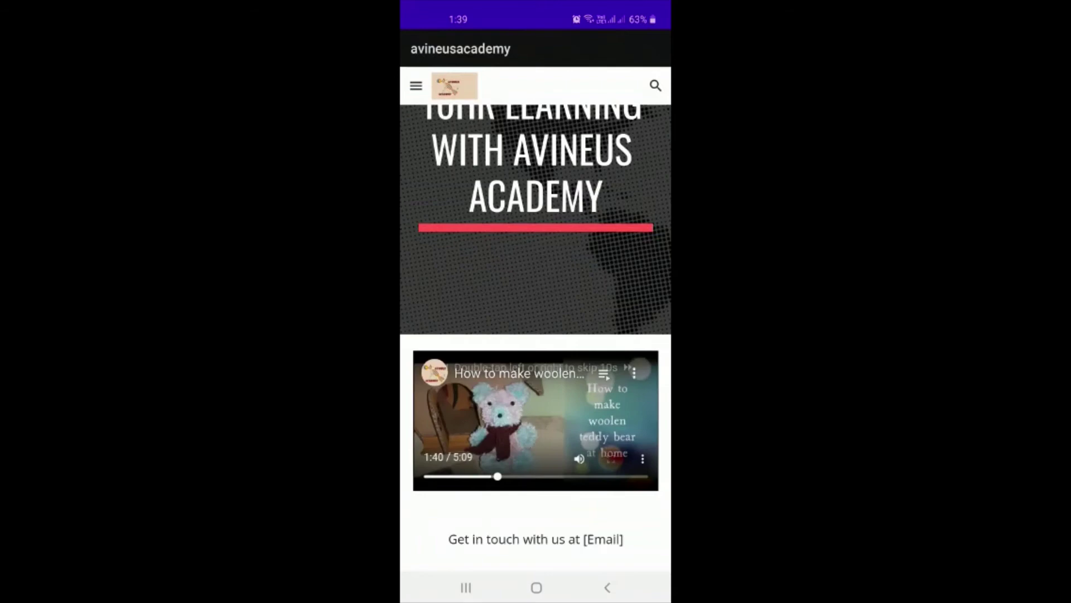
pyautogui.moveTo(497, 476); pyautogui.dragTo(632, 476)
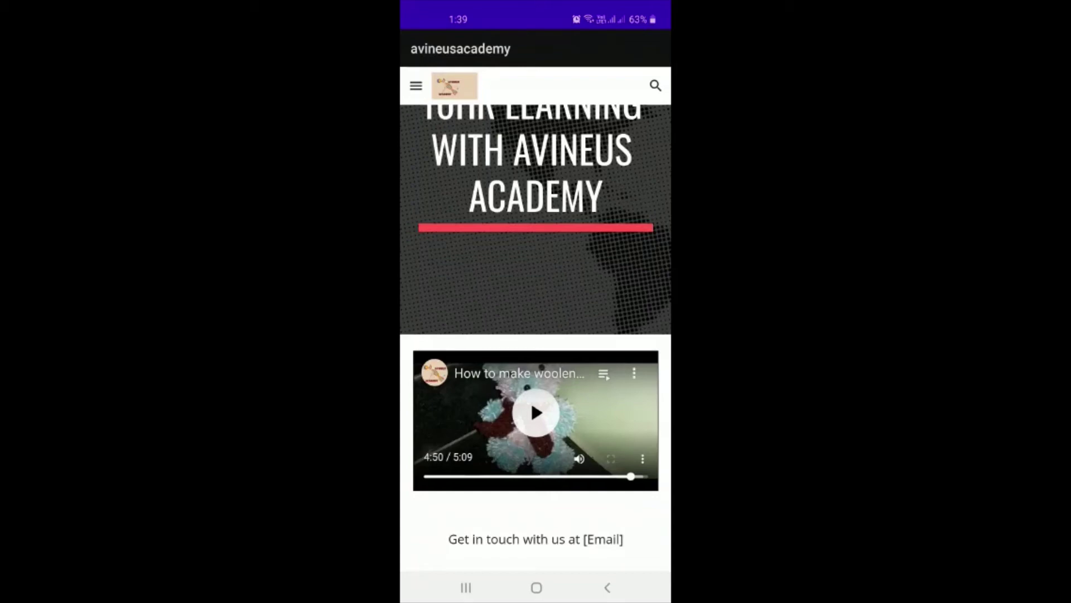
pyautogui.rightClick(455, 413)
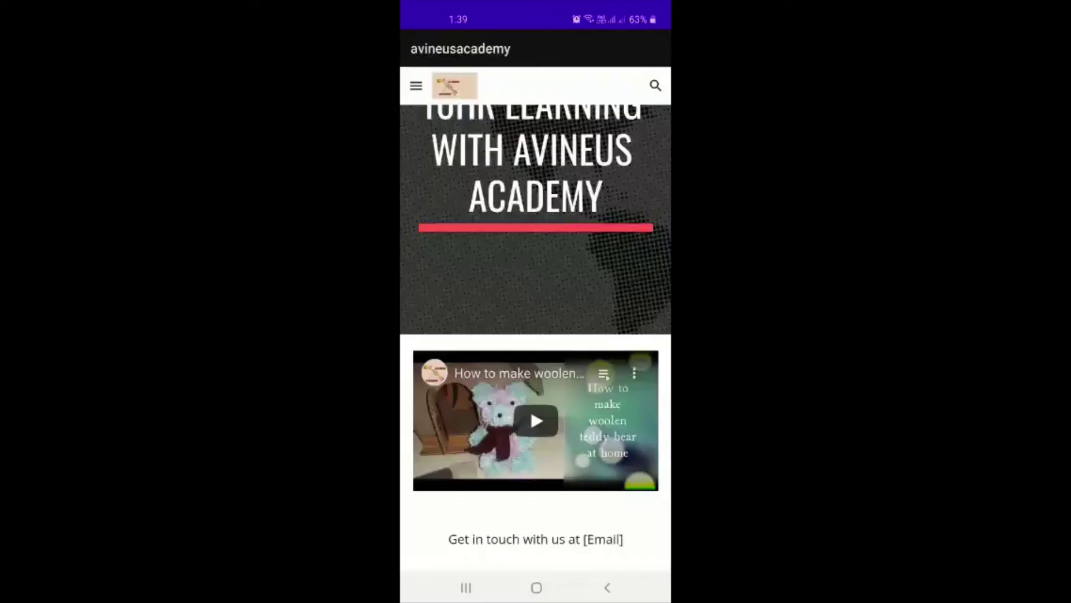
# - Replay the video, seek again to 4:50 and pause it there
pyautogui.click(536, 420)
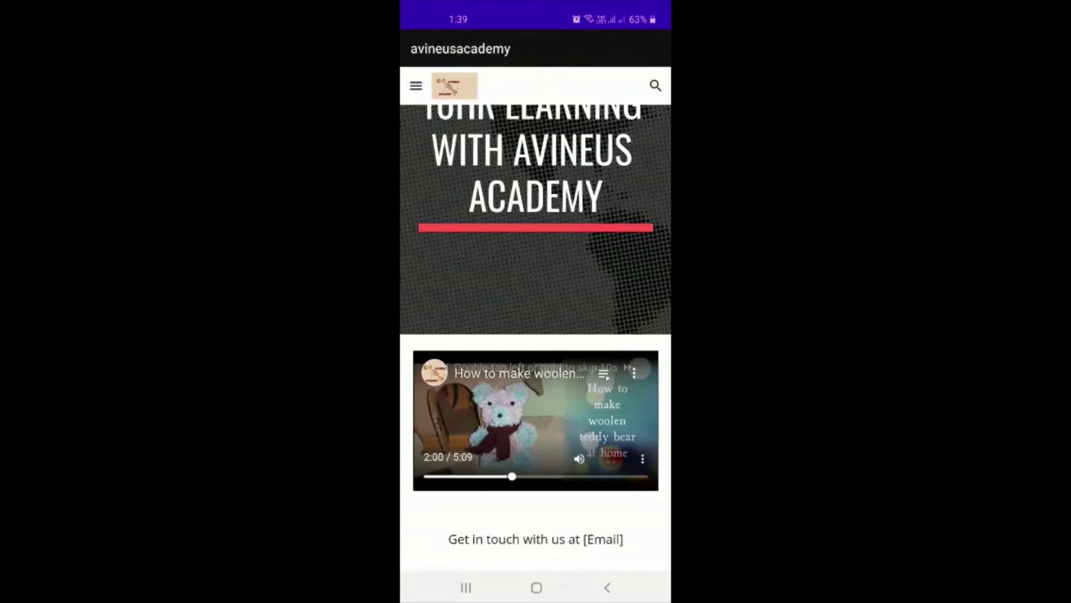
pyautogui.moveTo(512, 476); pyautogui.dragTo(631, 476)
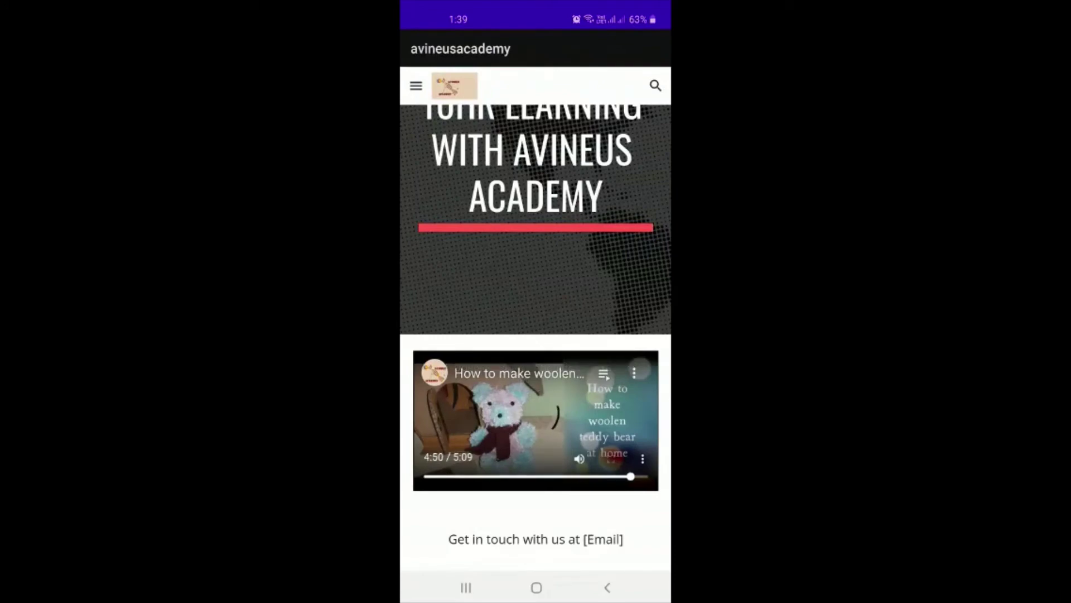
pyautogui.click(536, 413)
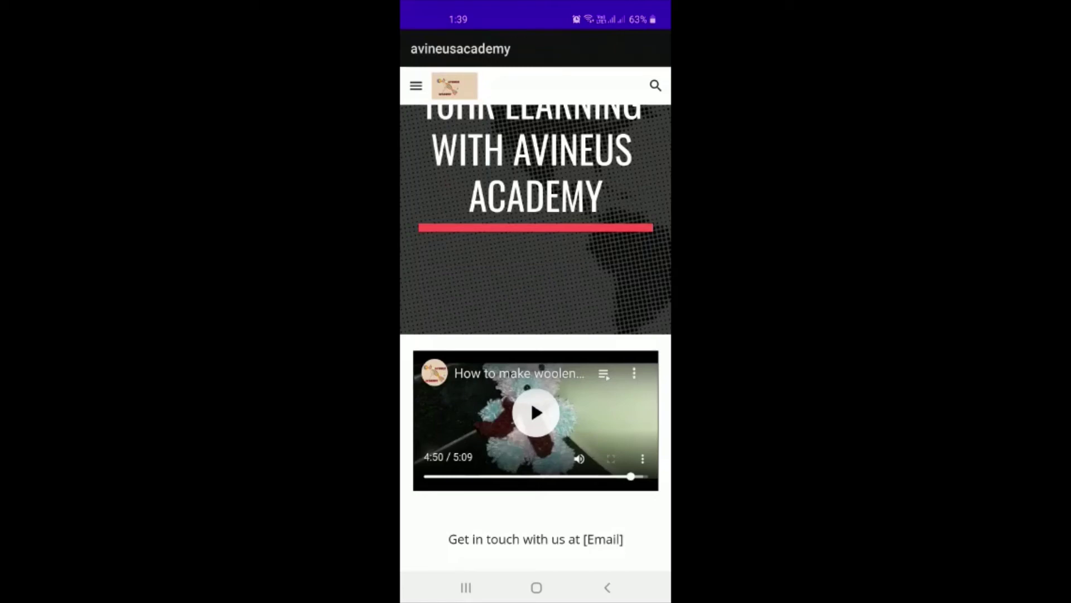
# - Share the teddy bear video's link and open it in the YouTube app
pyautogui.rightClick(536, 413)
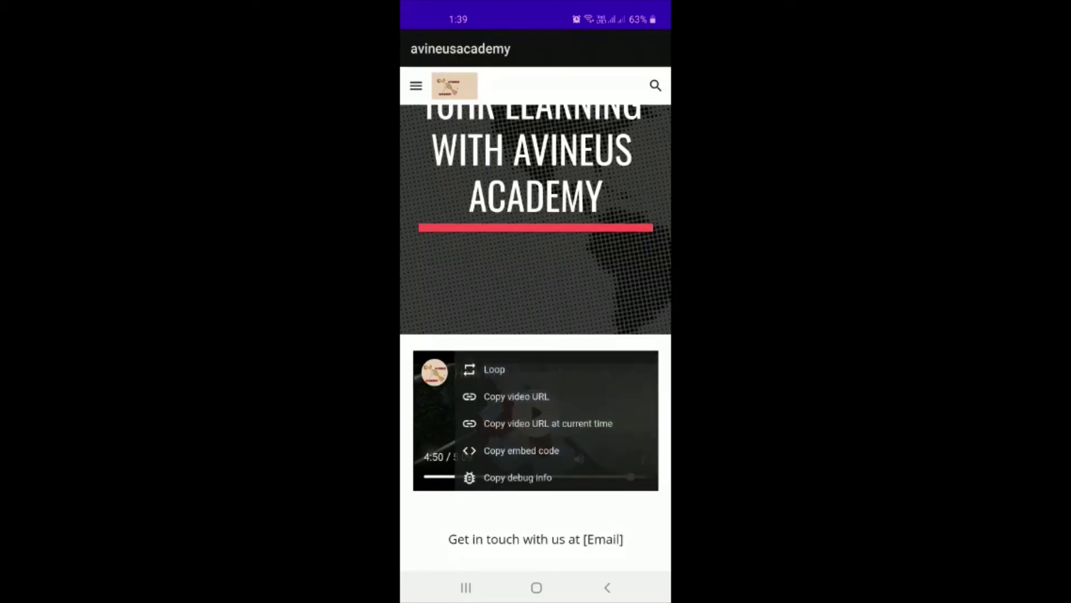
pyautogui.press('Escape')
pyautogui.click(634, 373)
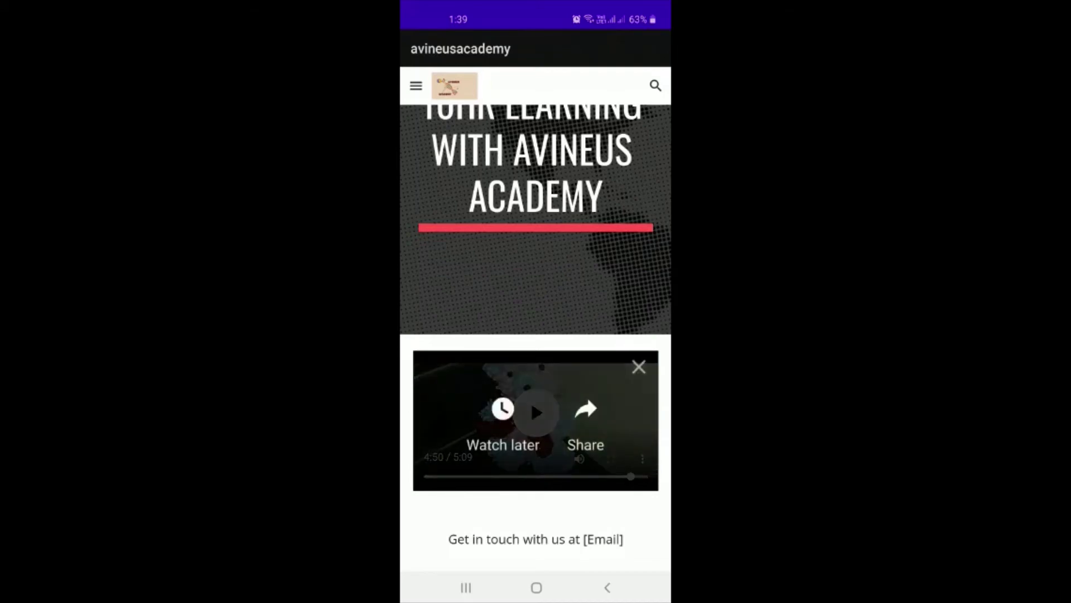
pyautogui.click(585, 413)
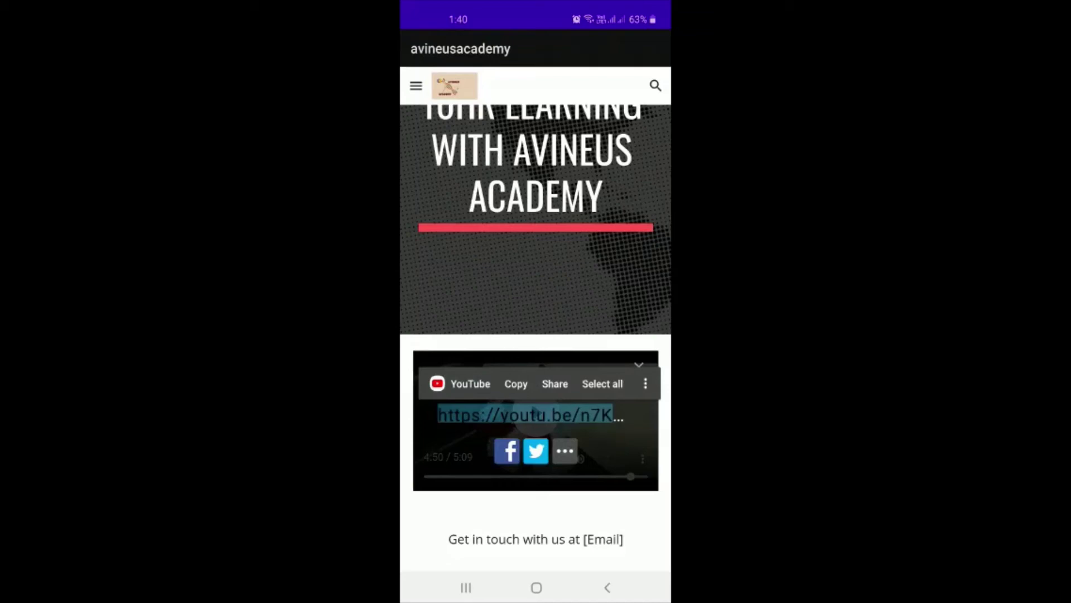
pyautogui.click(461, 384)
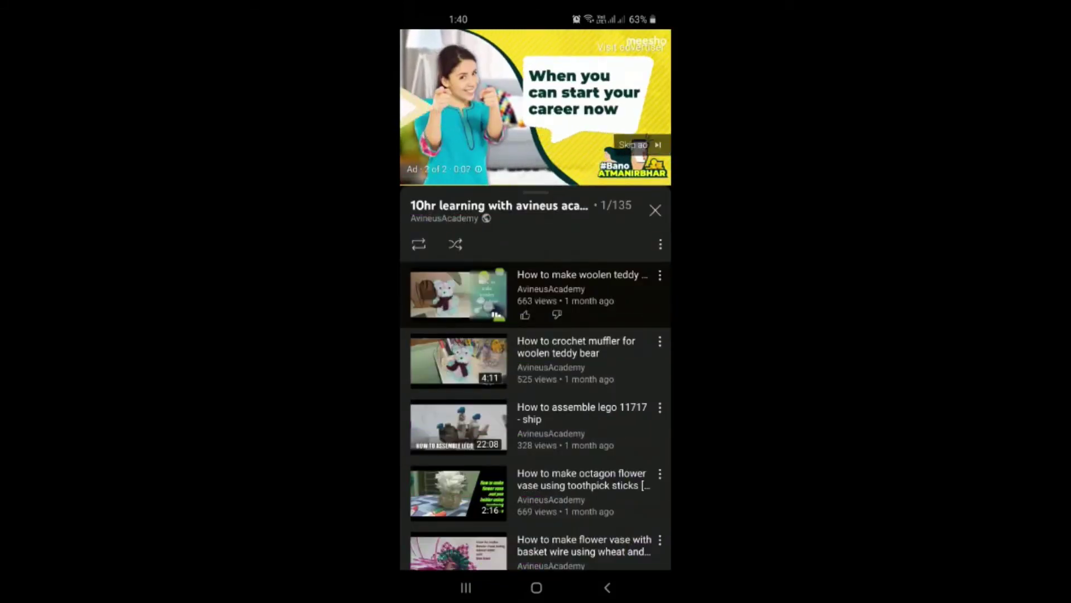
# - Pause the woolen teddy bear video and save it to the Watch later playlist
pyautogui.click(536, 107)
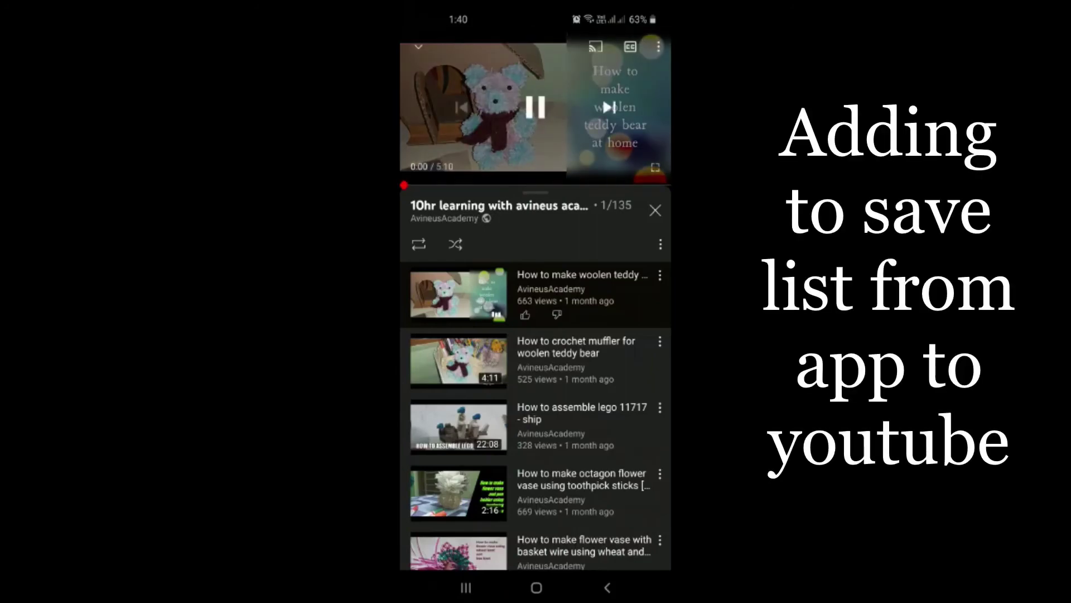
pyautogui.moveTo(536, 206); pyautogui.dragTo(535, 553)
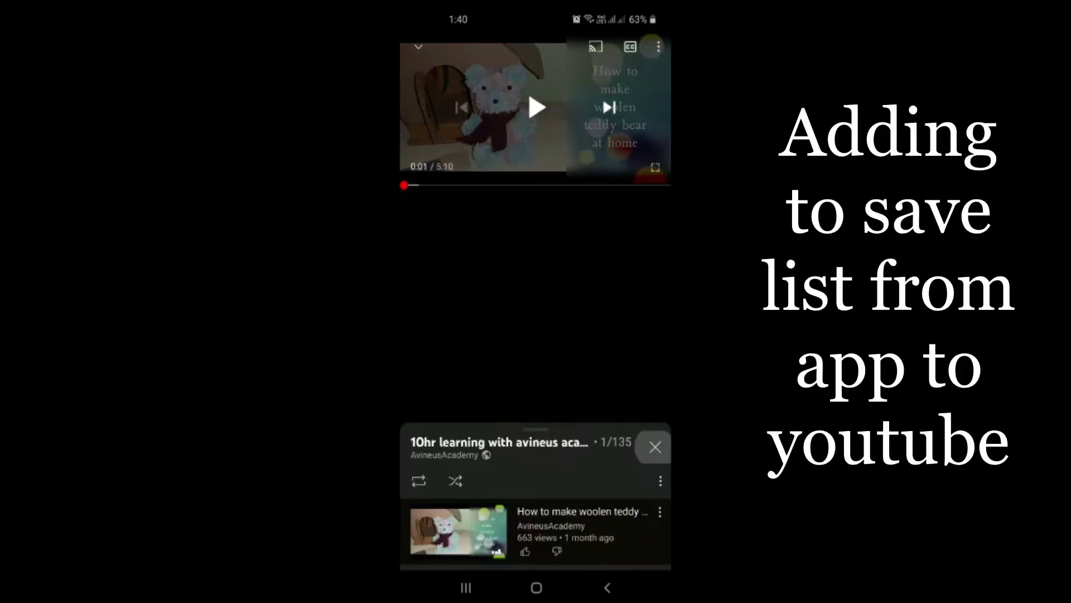
pyautogui.moveTo(614, 291); pyautogui.dragTo(583, 290)
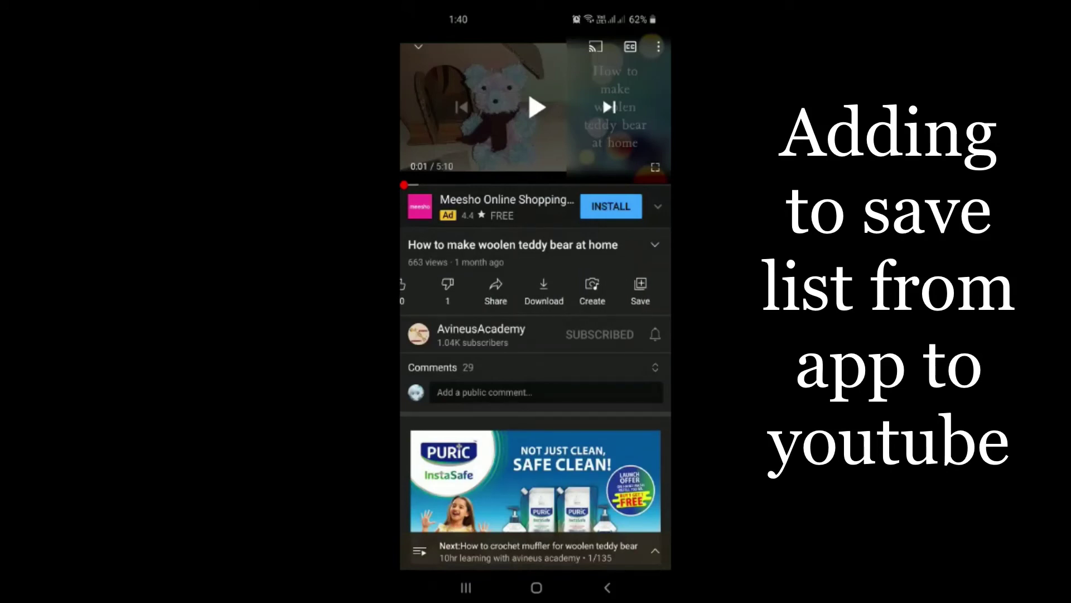
pyautogui.click(640, 289)
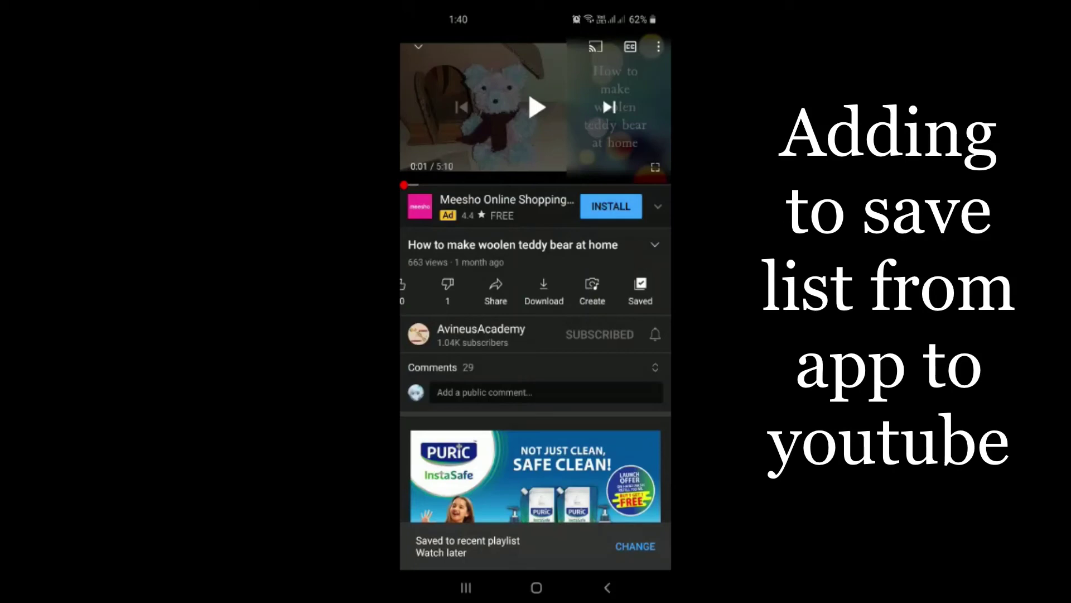
# - Go to the home screen and relaunch YouTube through the app drawer search
pyautogui.click(536, 587)
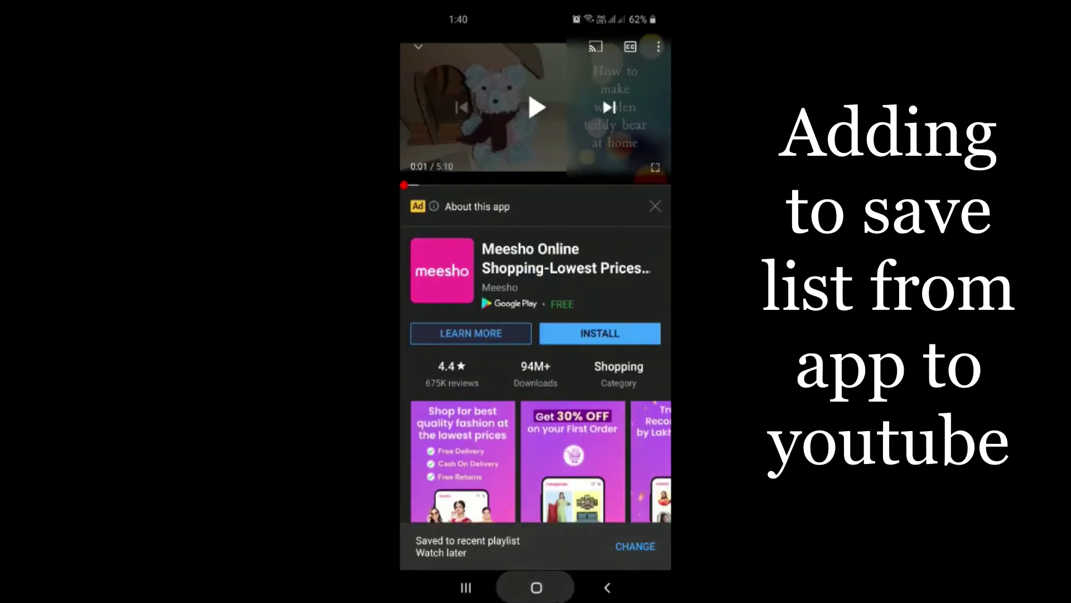
pyautogui.moveTo(535, 418); pyautogui.dragTo(536, 195)
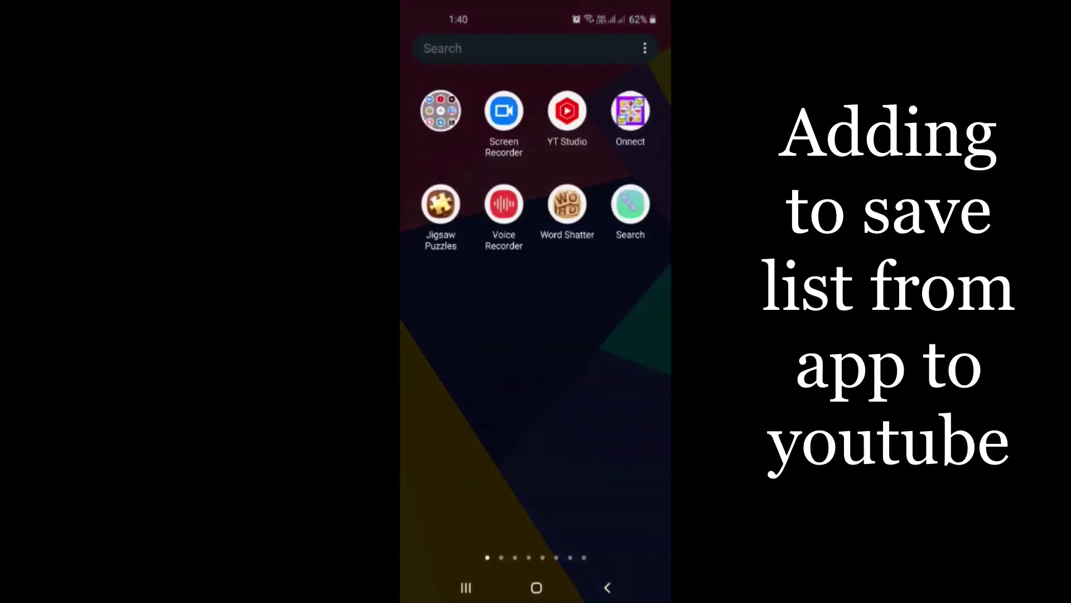
pyautogui.click(502, 48)
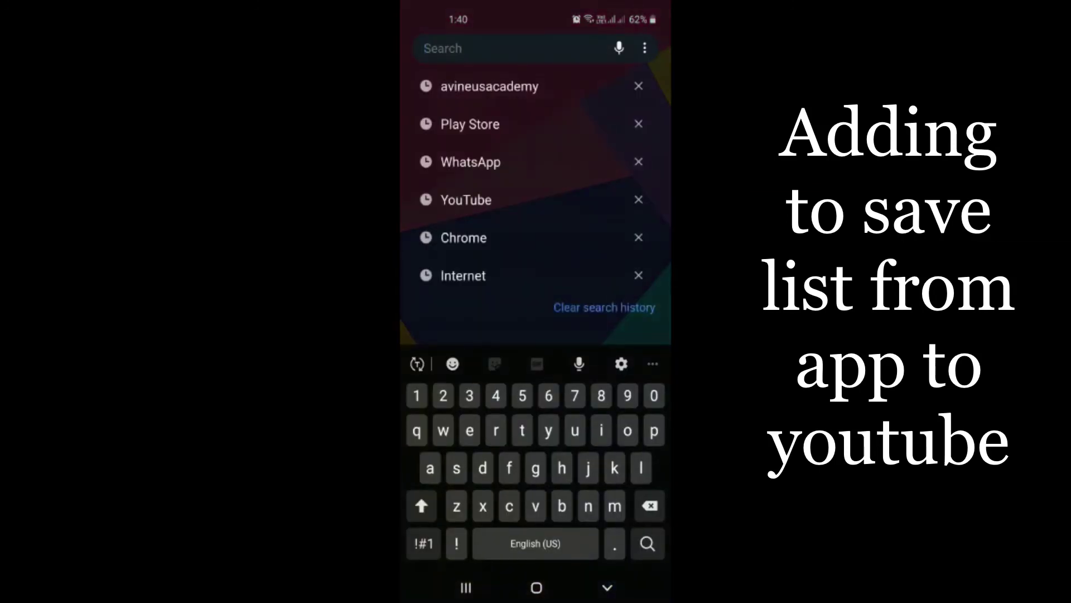
pyautogui.click(466, 200)
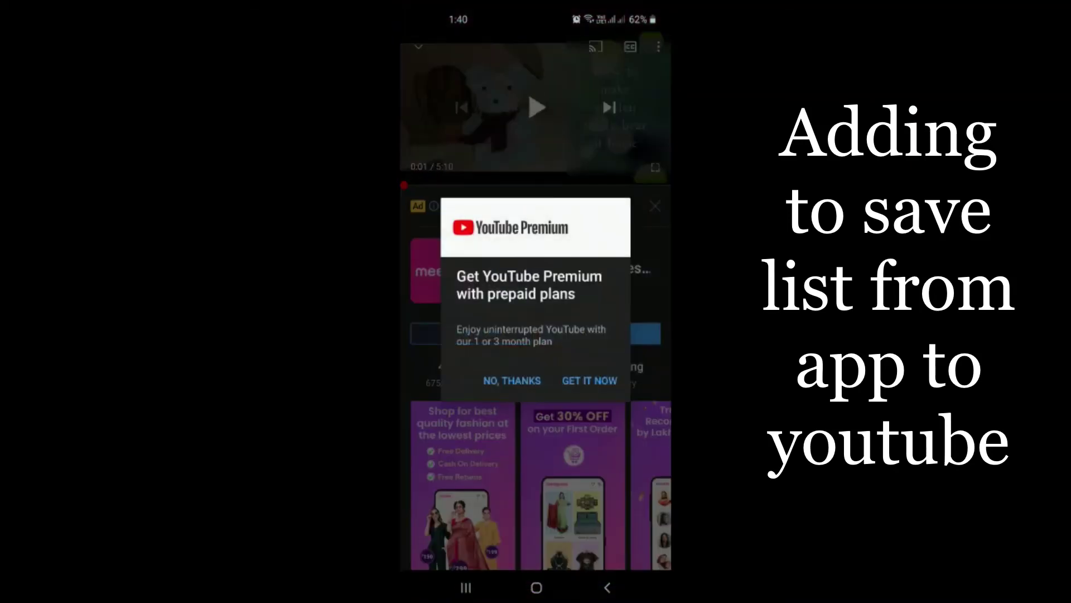
# - Decline the YouTube Premium offer and shrink the playing video to a miniplayer
pyautogui.click(512, 380)
pyautogui.click(607, 587)
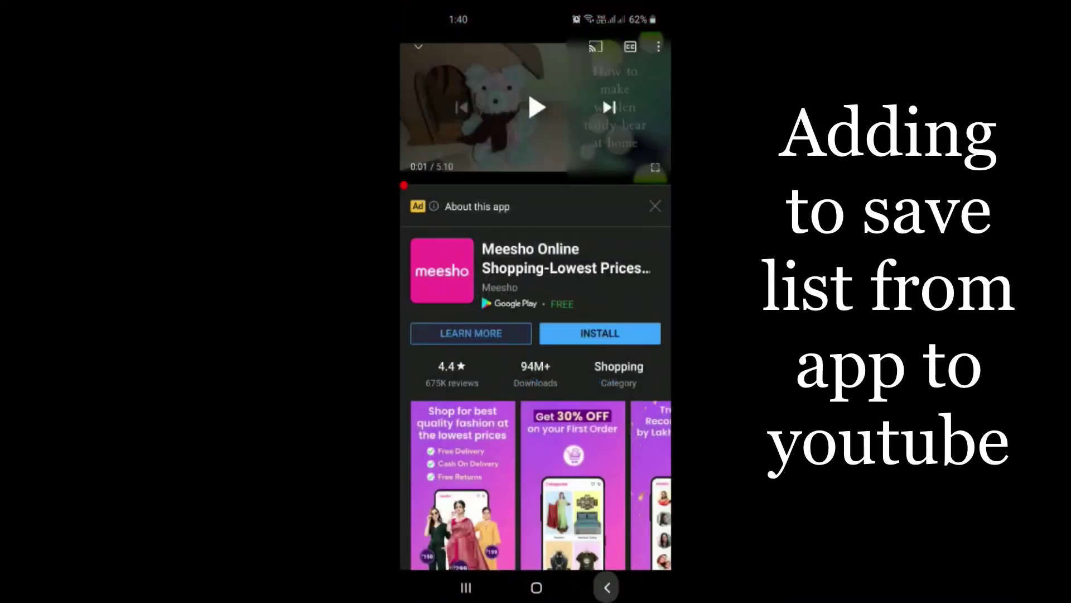
pyautogui.click(530, 551)
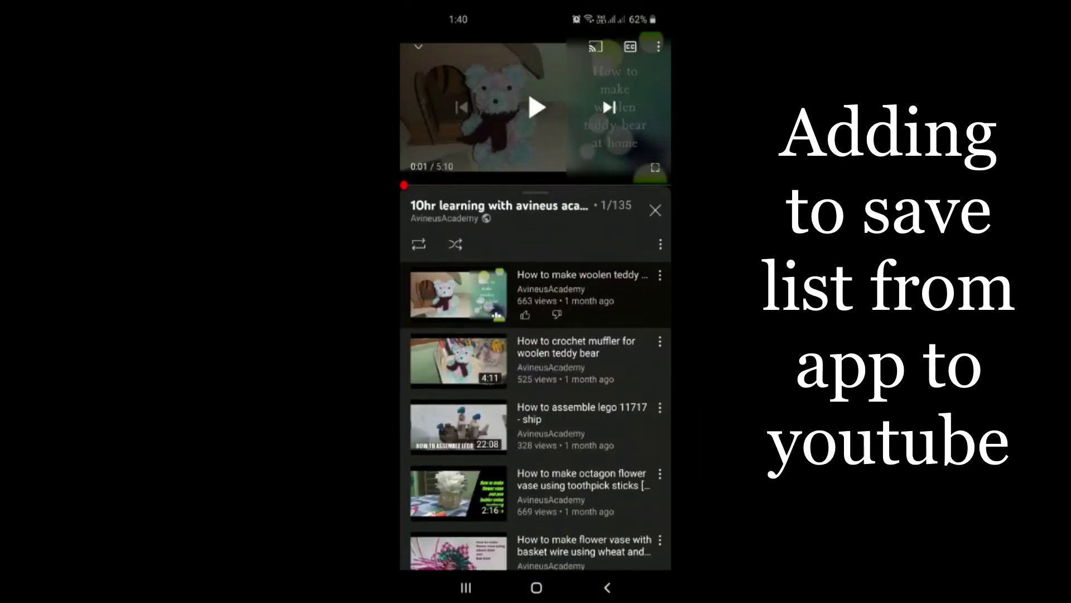
# - In Library, close the miniplayer and look through the watch history
pyautogui.click(608, 587)
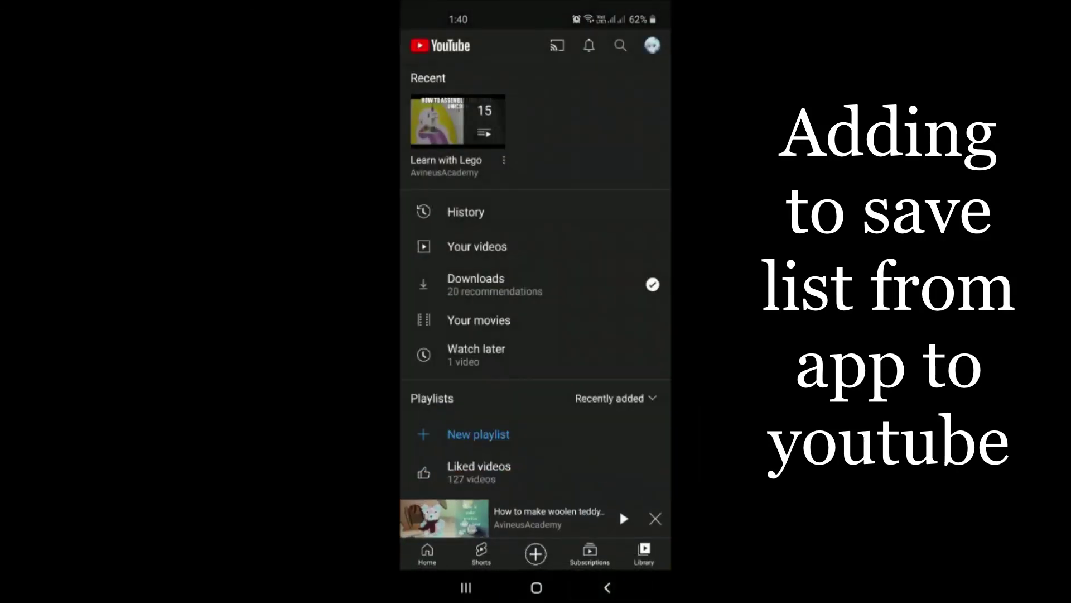
pyautogui.click(655, 518)
pyautogui.click(644, 554)
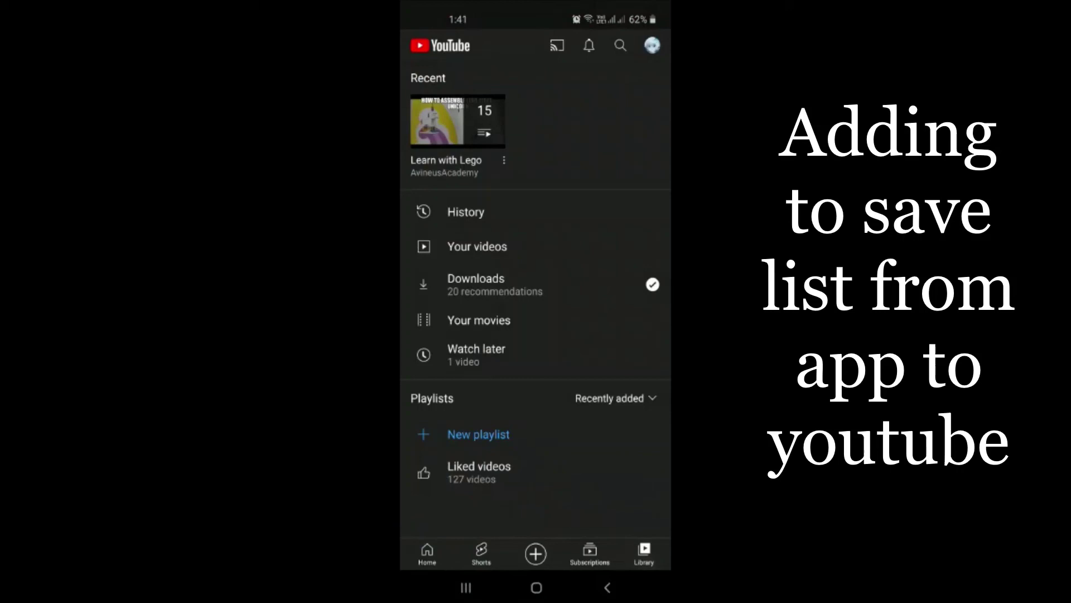
pyautogui.click(466, 212)
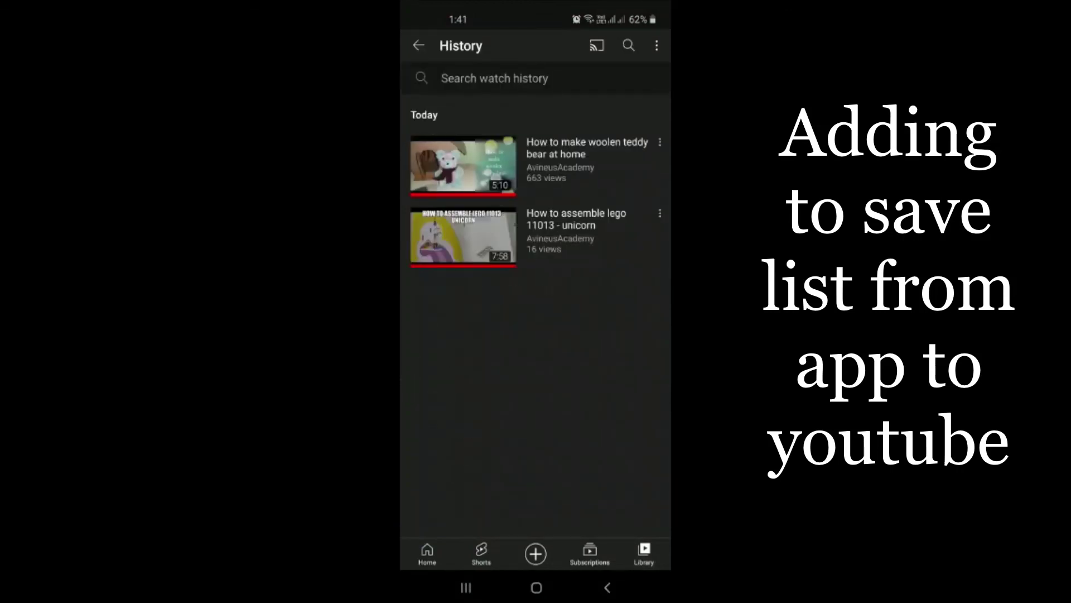
pyautogui.click(644, 553)
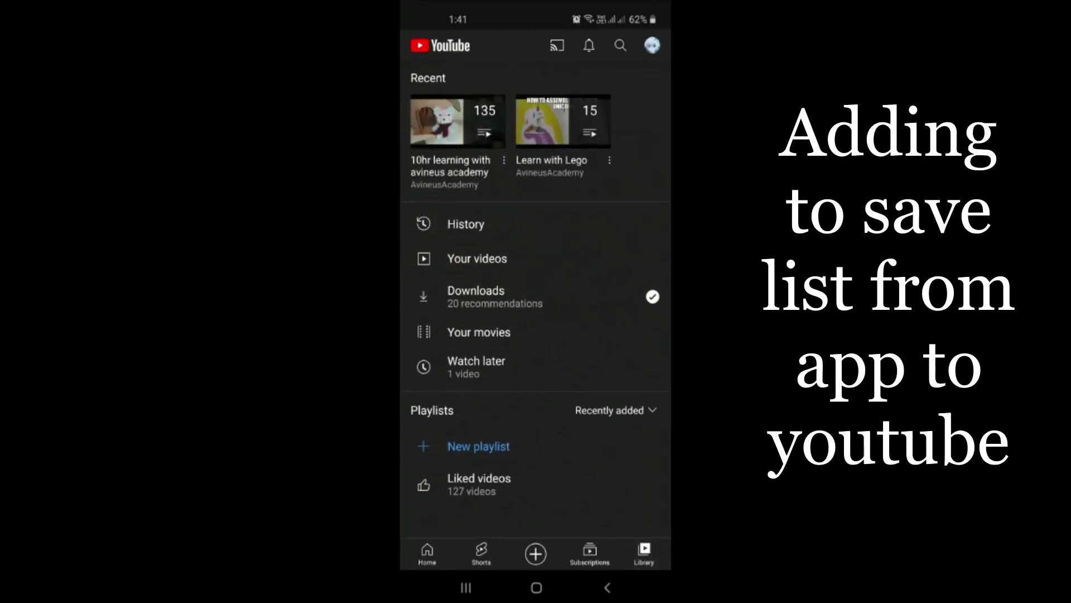
# - Browse the 10hr learning with avineus academy playlist, then exit YouTube to the app drawer
pyautogui.click(458, 121)
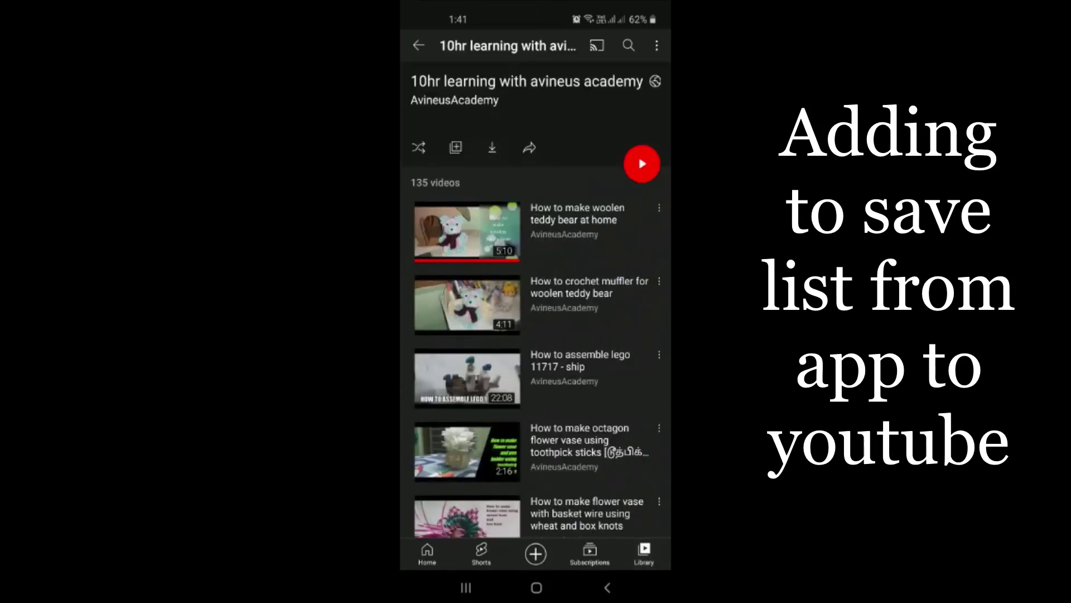
pyautogui.click(607, 587)
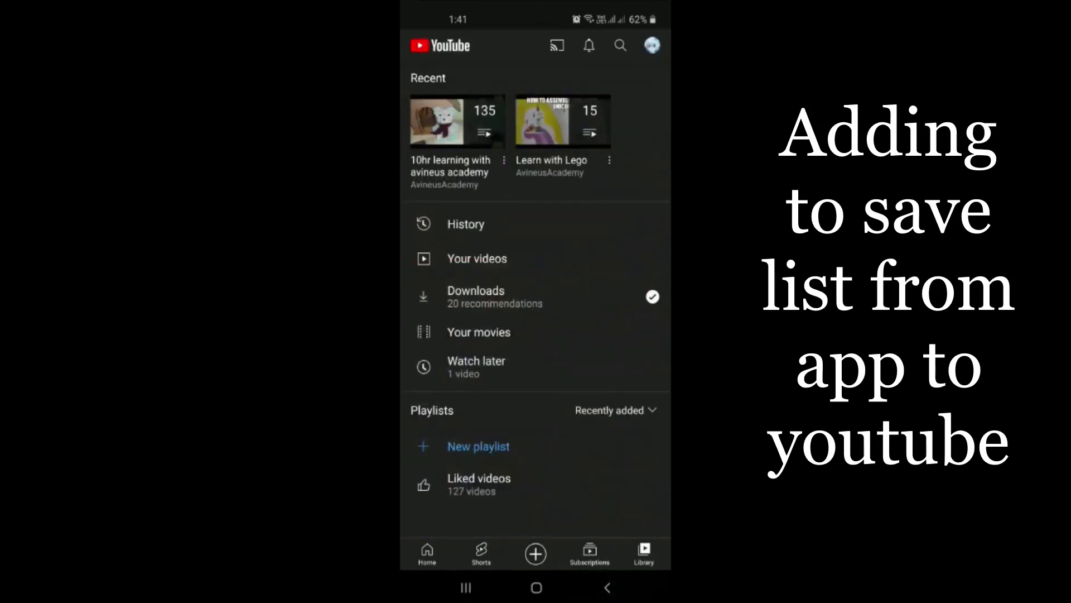
pyautogui.click(537, 587)
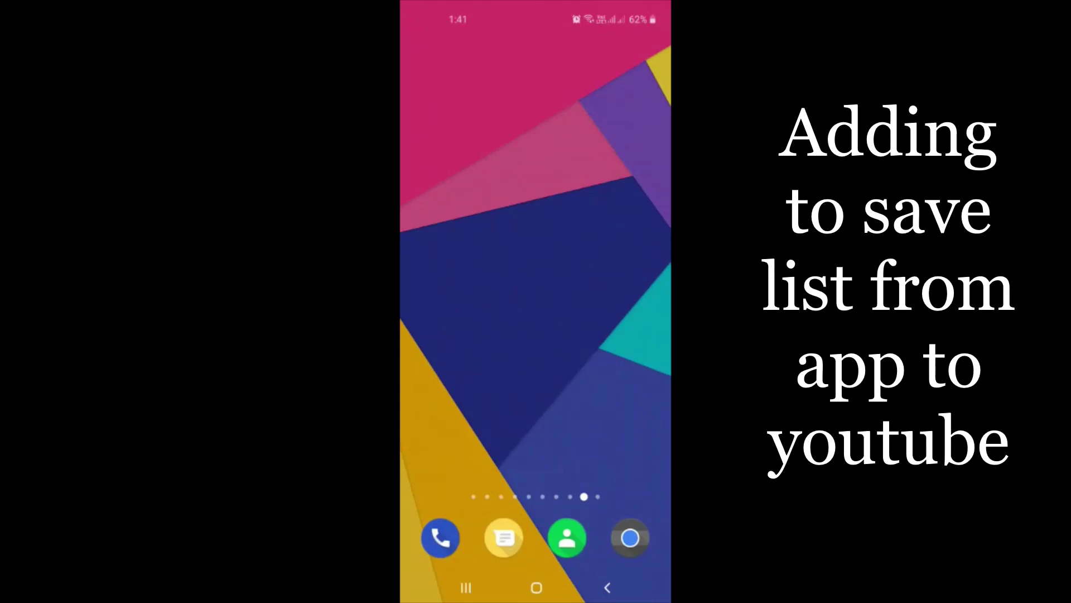
pyautogui.moveTo(536, 418); pyautogui.dragTo(535, 195)
pyautogui.click(503, 110)
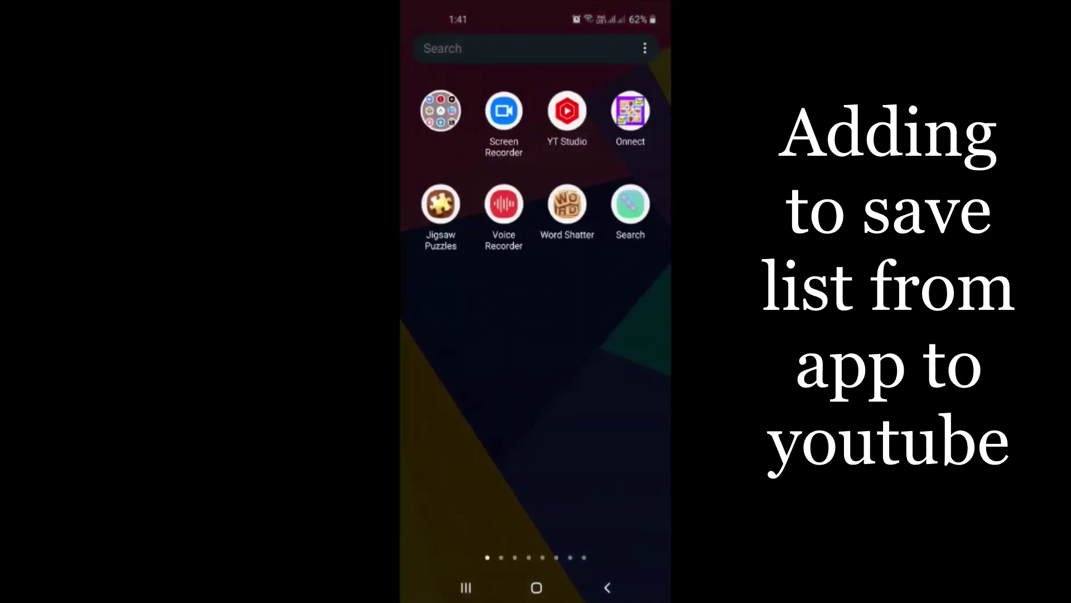